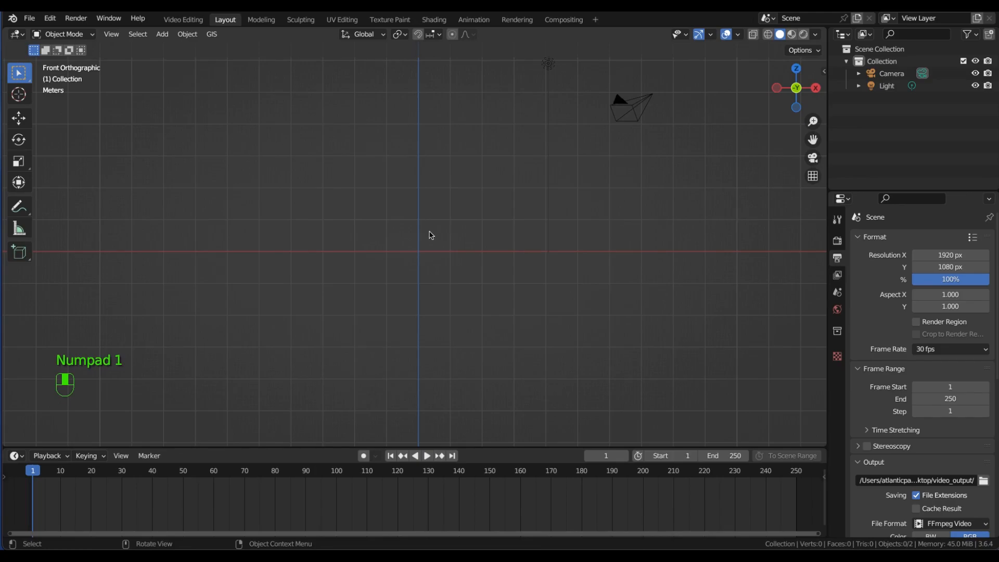
# - Add the image "high heel boot.png" from the "trace sillouettes signs" folder as a reference image aligned to the front view
pyautogui.hotkey('shift', 'a')
pyautogui.moveTo(431, 233)
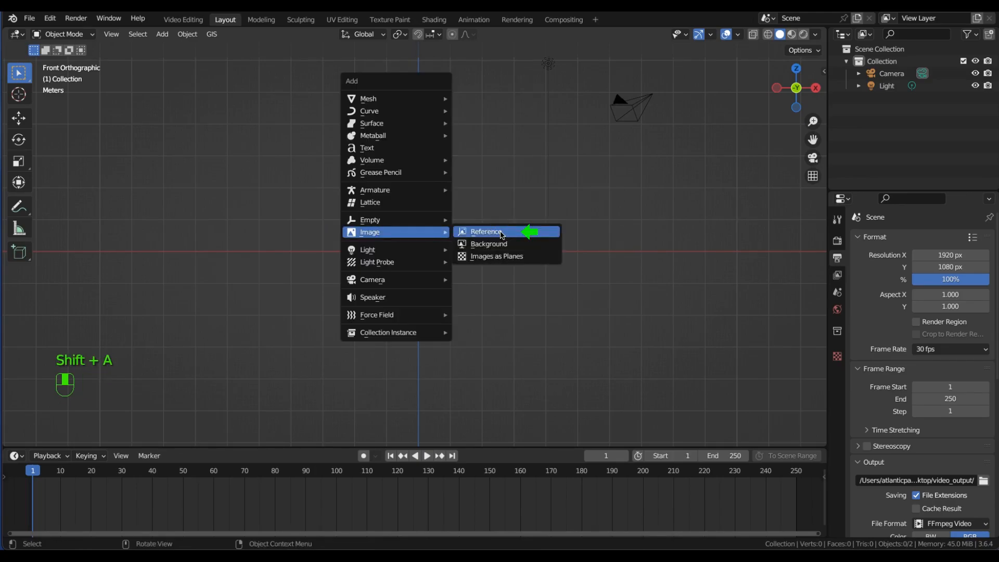
pyautogui.click(502, 232)
pyautogui.click(758, 93)
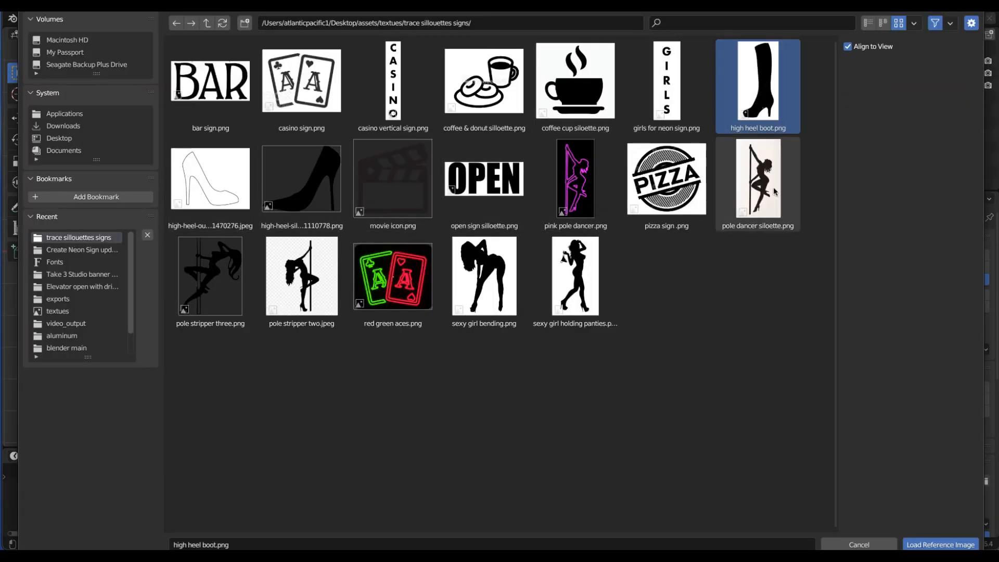
pyautogui.click(932, 544)
pyautogui.keyDown('alt'); pyautogui.keyDown('shift'); pyautogui.moveTo(475, 211); pyautogui.dragTo(499, 187); pyautogui.keyUp('shift'); pyautogui.keyUp('alt')
# - Convert the boot reference image with Trace Image to Grease Pencil, keeping the default settings and New Object as the target
pyautogui.press('F3')
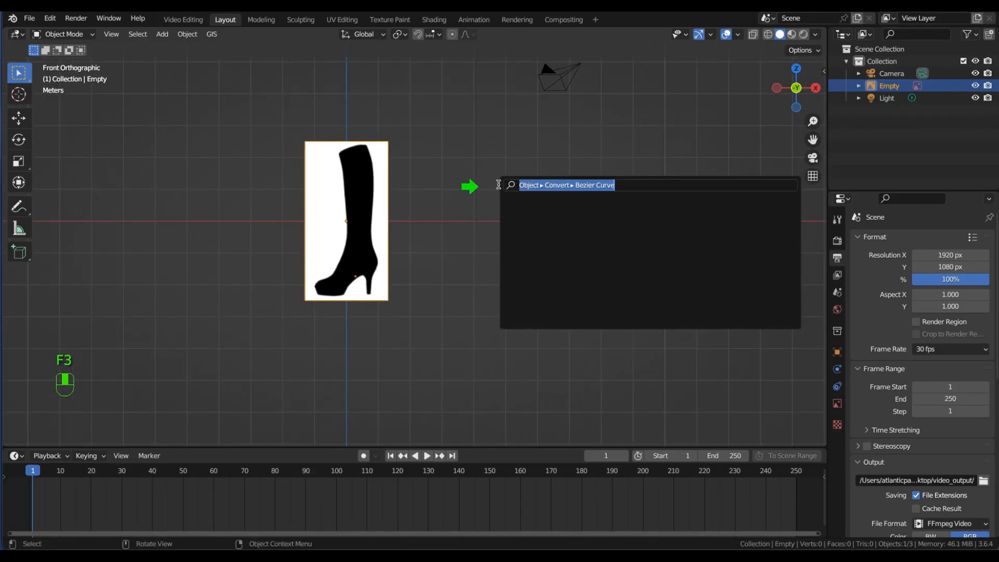
pyautogui.click(641, 188)
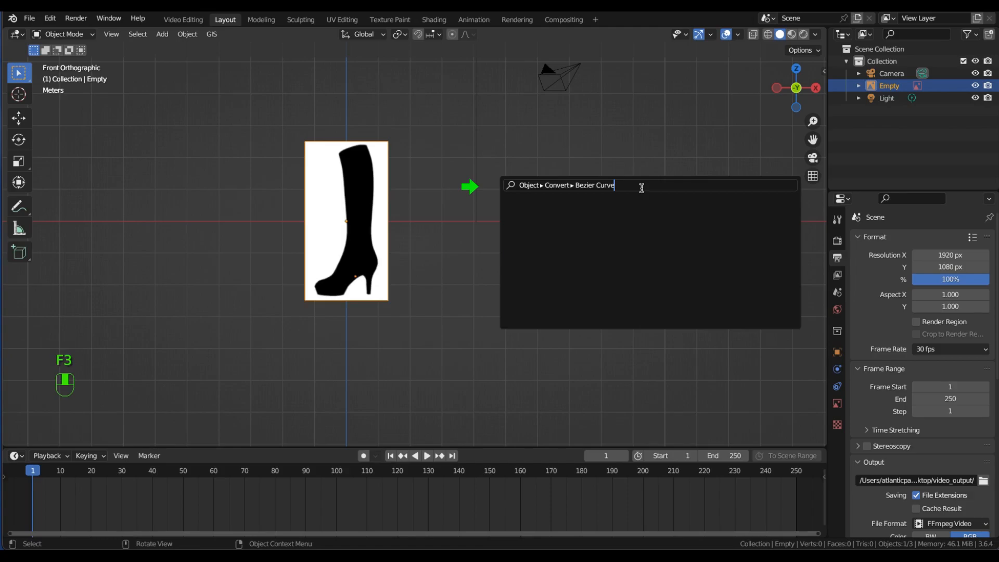
pyautogui.press('BackSpace')
pyautogui.press('BackSpace')
pyautogui.press('BackSpace')
pyautogui.press('BackSpace')
pyautogui.press('BackSpace')
pyautogui.press('BackSpace')
pyautogui.press('BackSpace')
pyautogui.press('BackSpace')
pyautogui.press('BackSpace')
pyautogui.press('BackSpace')
pyautogui.press('BackSpace')
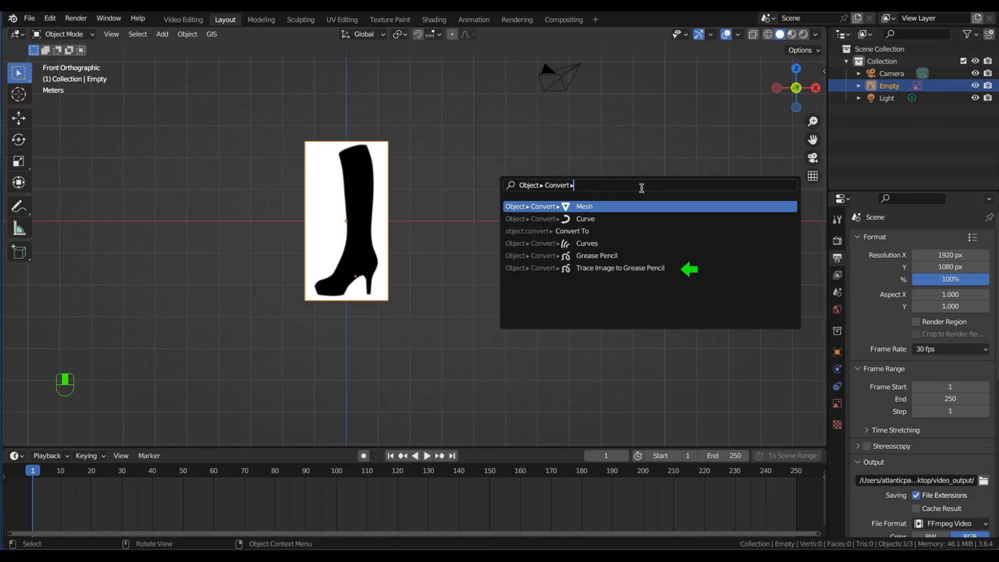
pyautogui.click(606, 268)
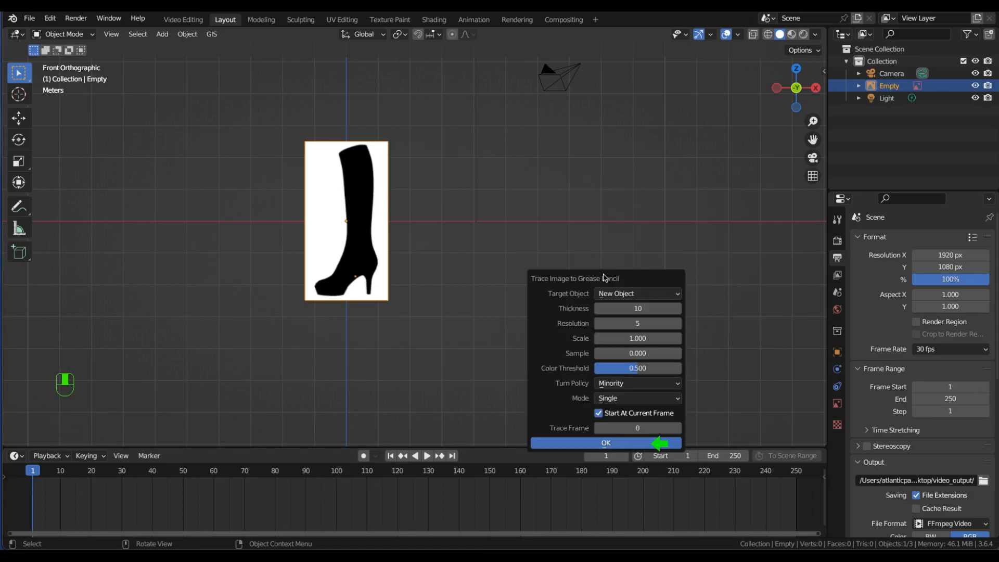
pyautogui.click(593, 442)
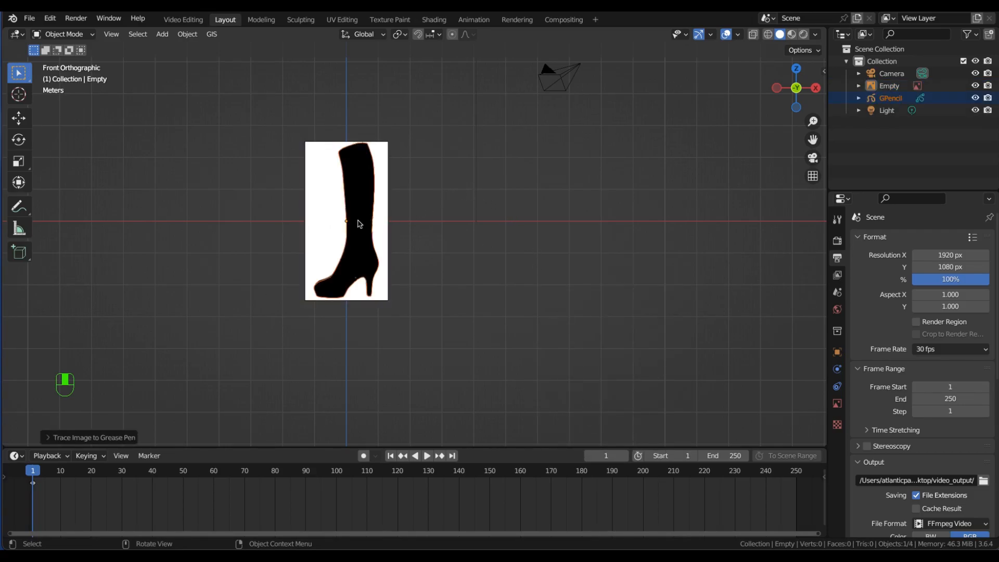
# - Move the traced grease pencil boot along X so that it stands clear to the right of the reference image
pyautogui.click(362, 223)
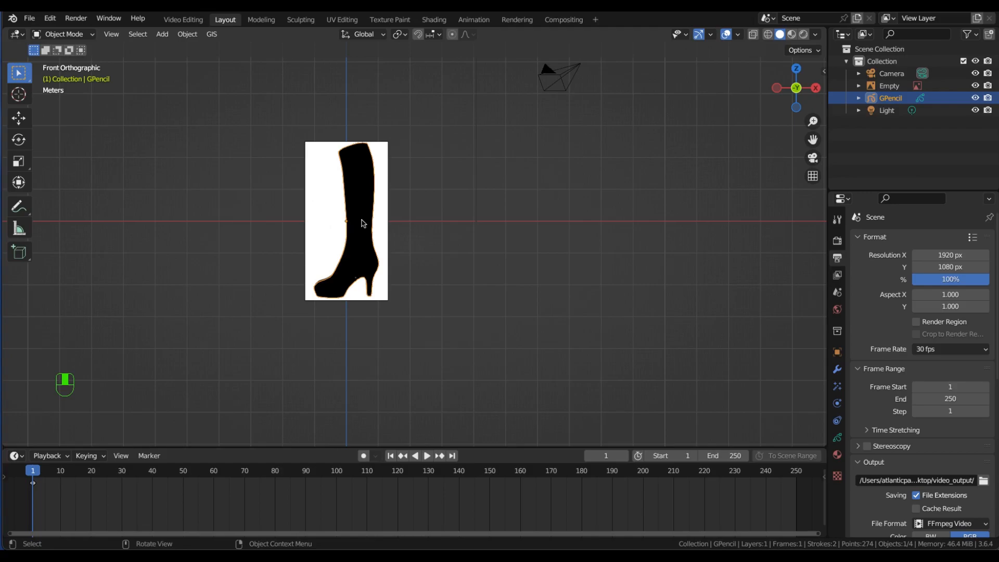
pyautogui.press('g')
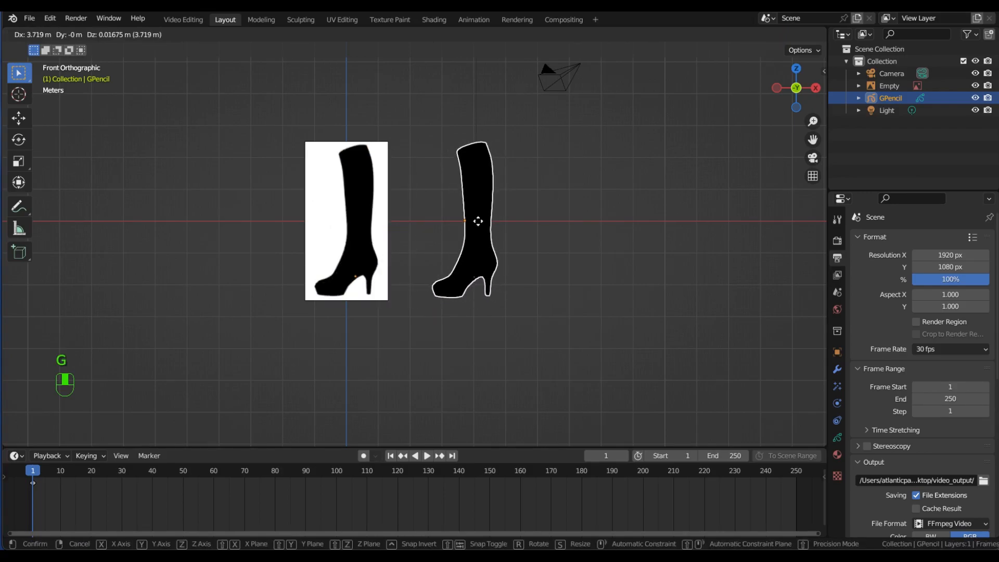
pyautogui.click(477, 223)
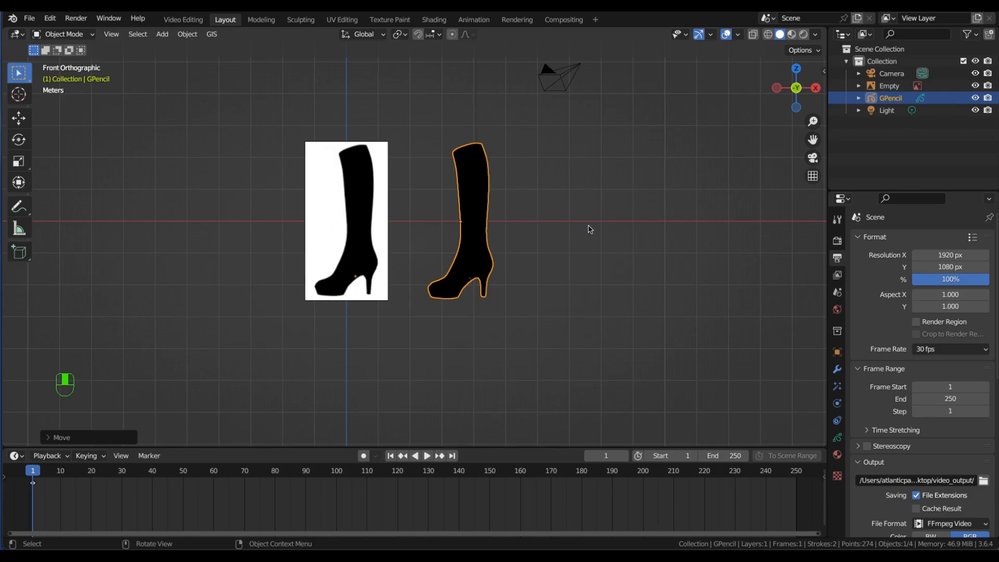
# - Convert the grease pencil boot to a Bezier curve
pyautogui.press('F3')
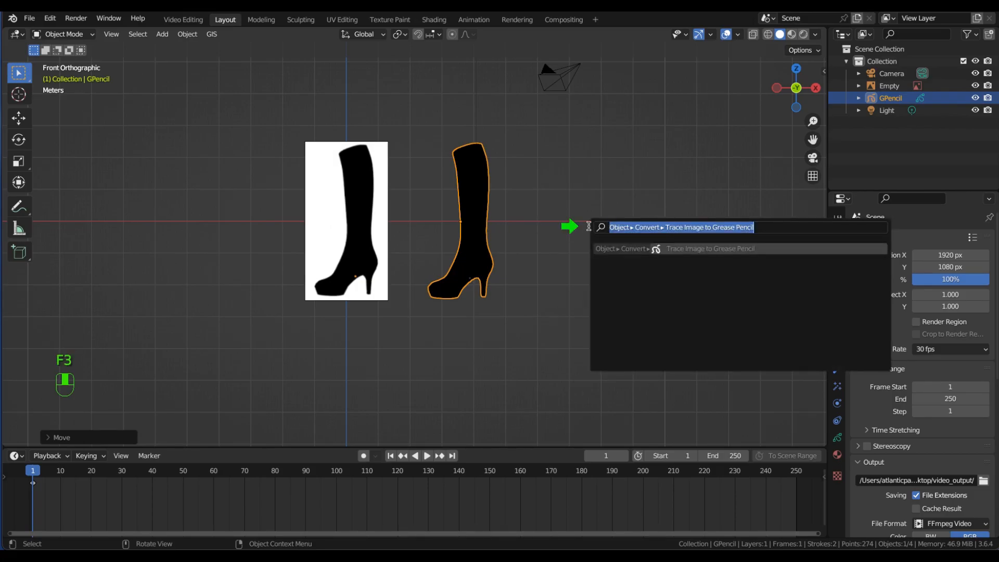
pyautogui.moveTo(765, 228); pyautogui.dragTo(662, 234)
pyautogui.press('BackSpace')
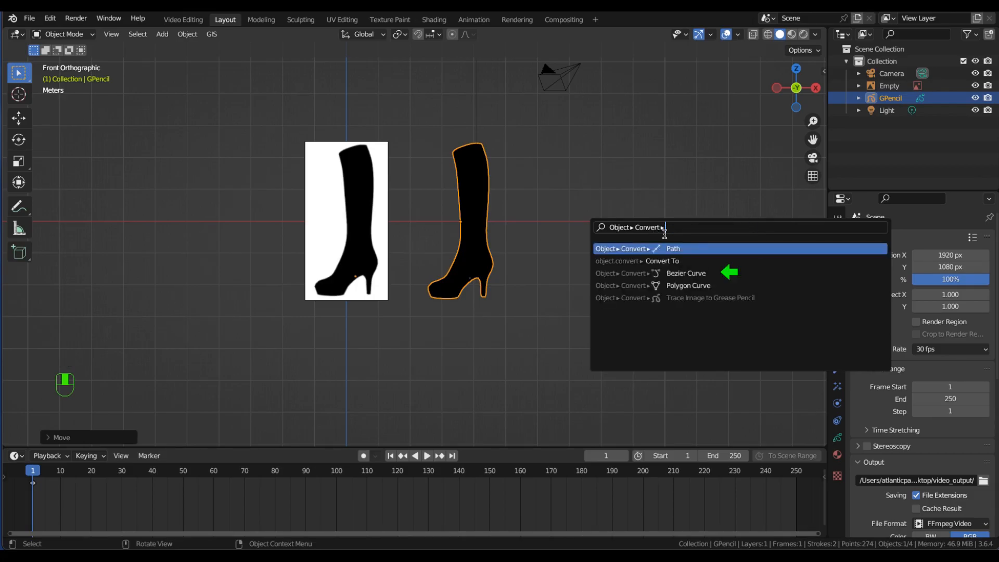
pyautogui.click(695, 273)
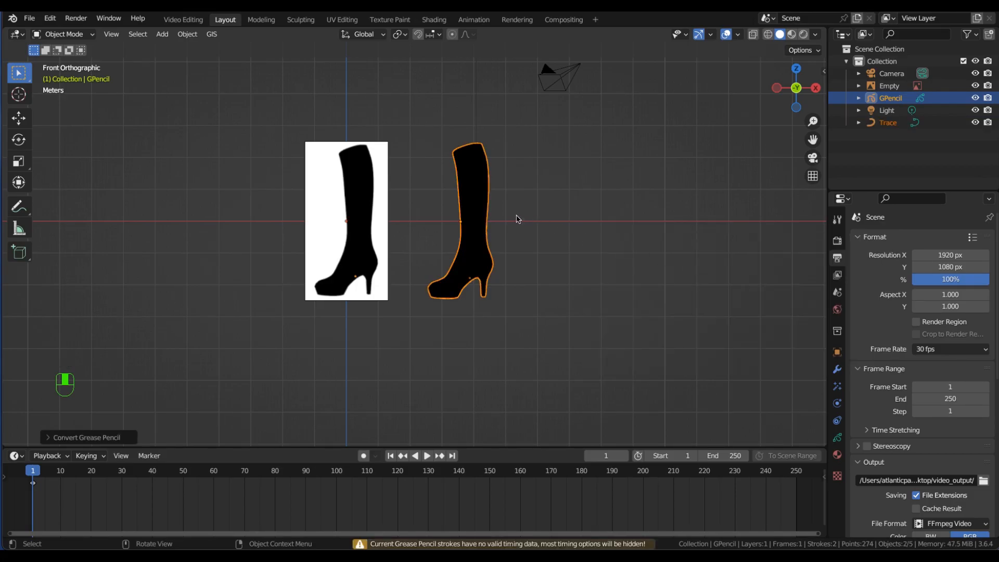
# - Move the grease pencil boot about 3 m to the right, away from the converted curve outline
pyautogui.click(480, 219)
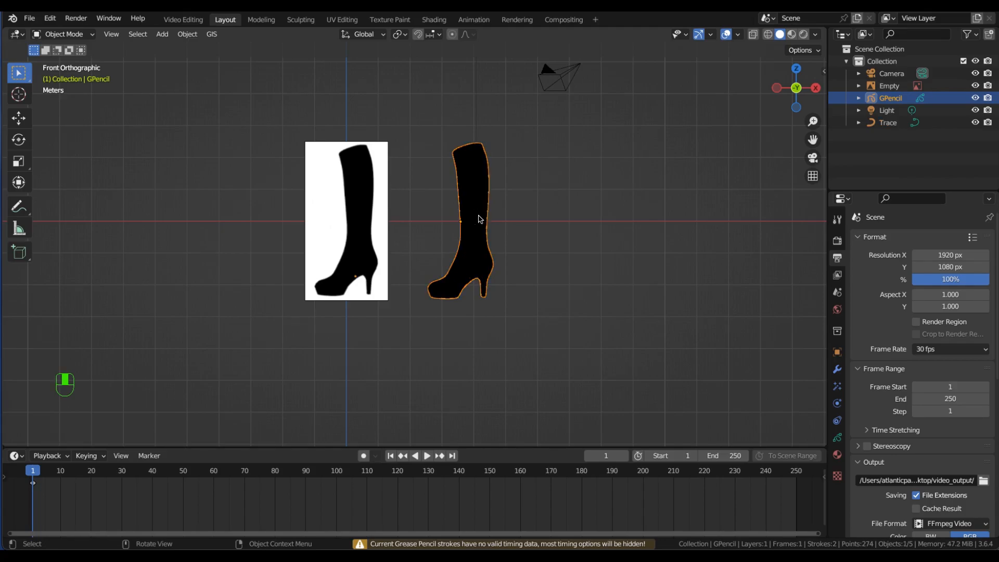
pyautogui.press('g')
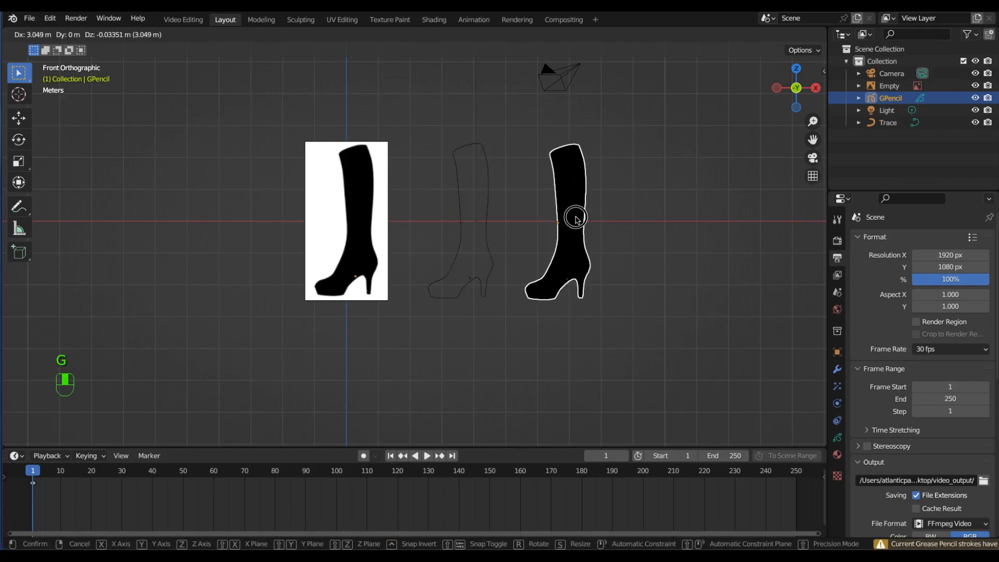
pyautogui.click(575, 216)
# - Set the boot curve's origin to its geometry with Origin to Geometry
pyautogui.click(488, 204)
pyautogui.click(187, 34)
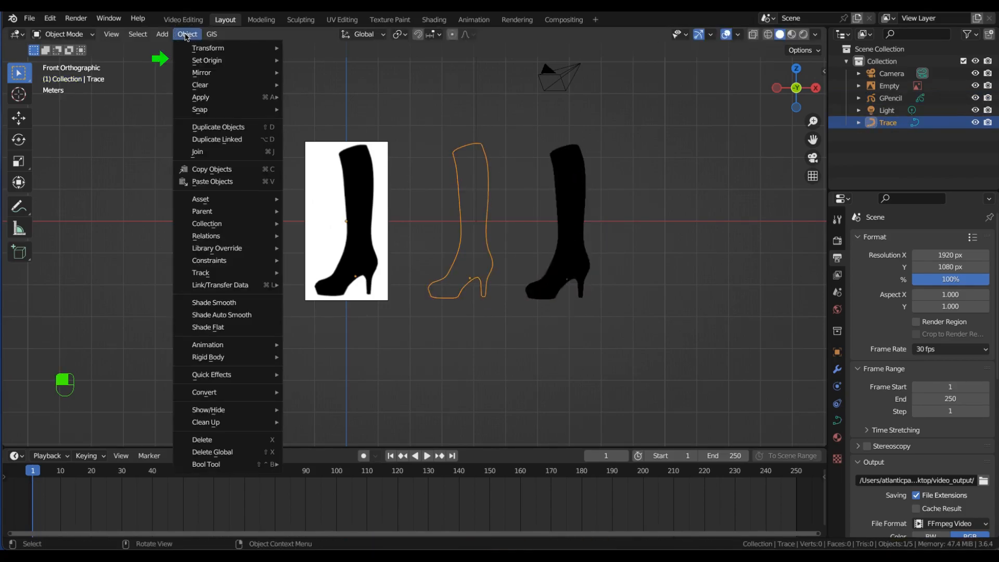
pyautogui.moveTo(201, 60)
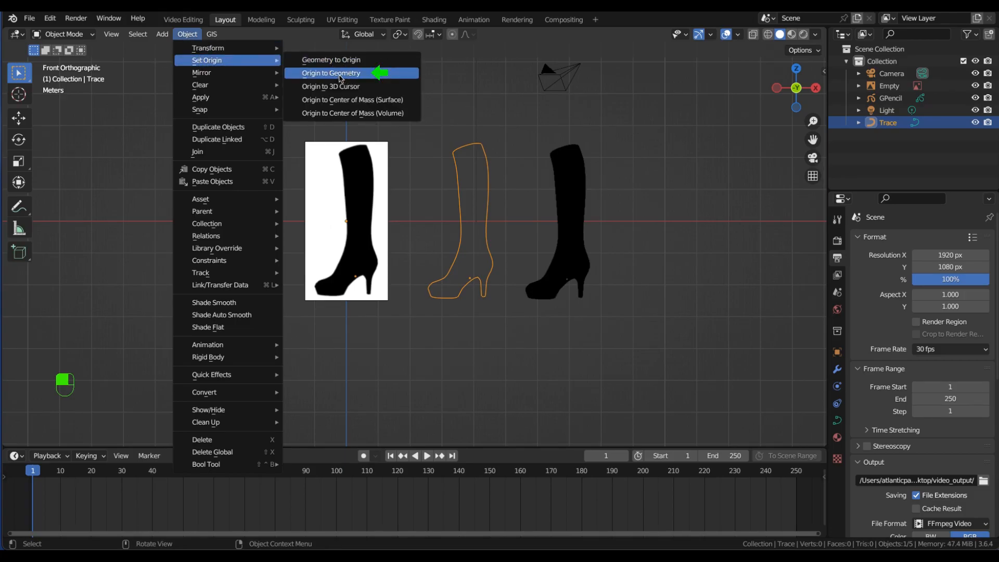
pyautogui.click(338, 74)
# - Delete the boot reference image and the filled grease pencil boot, keeping only the curve outline
pyautogui.click(356, 221)
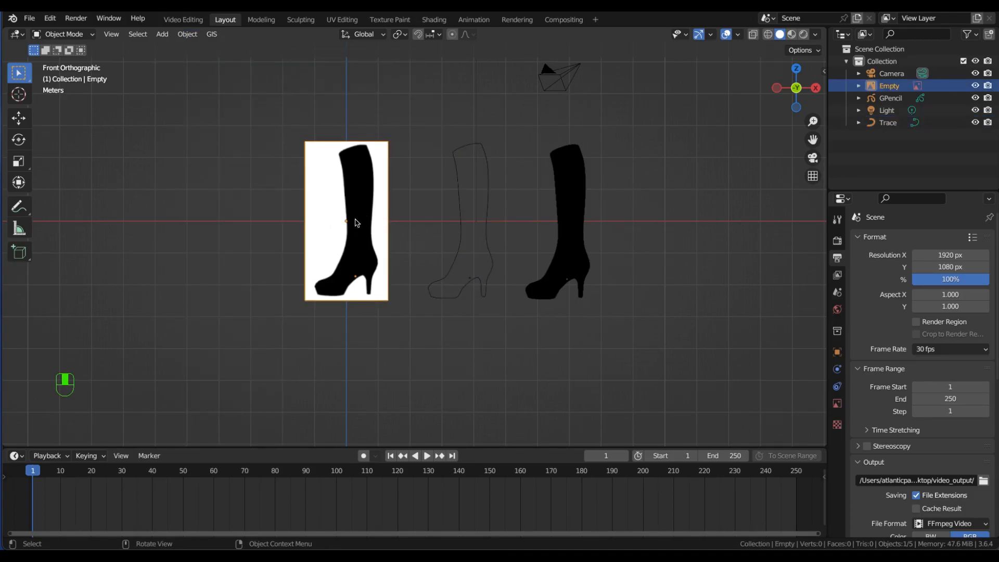
pyautogui.press('x')
pyautogui.click(356, 219)
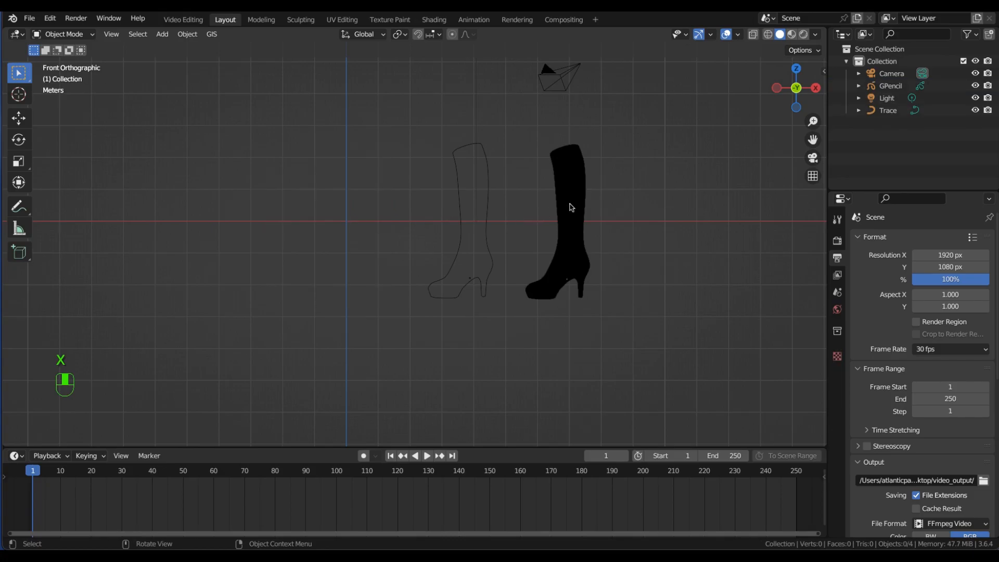
pyautogui.click(560, 209)
pyautogui.press('x')
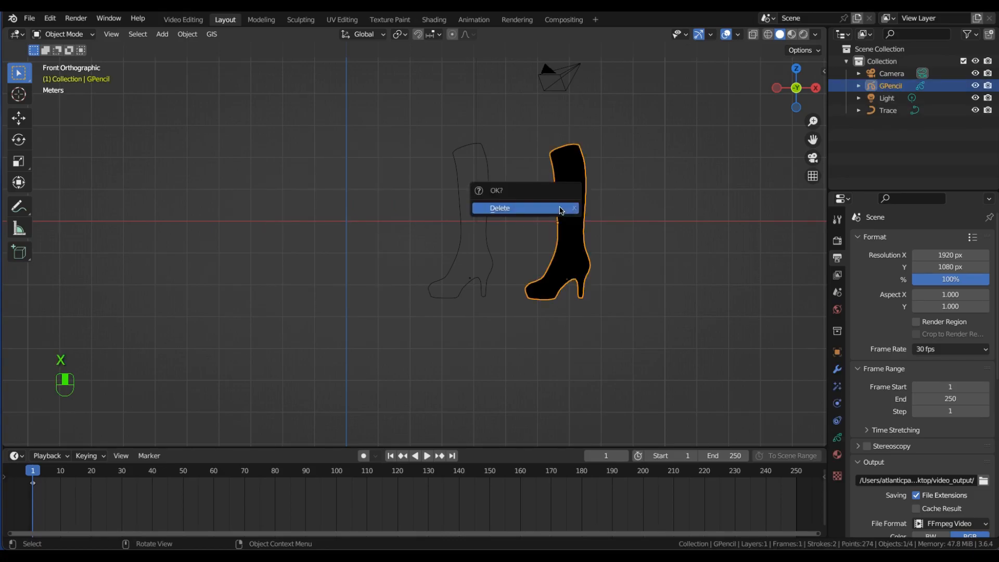
pyautogui.click(560, 210)
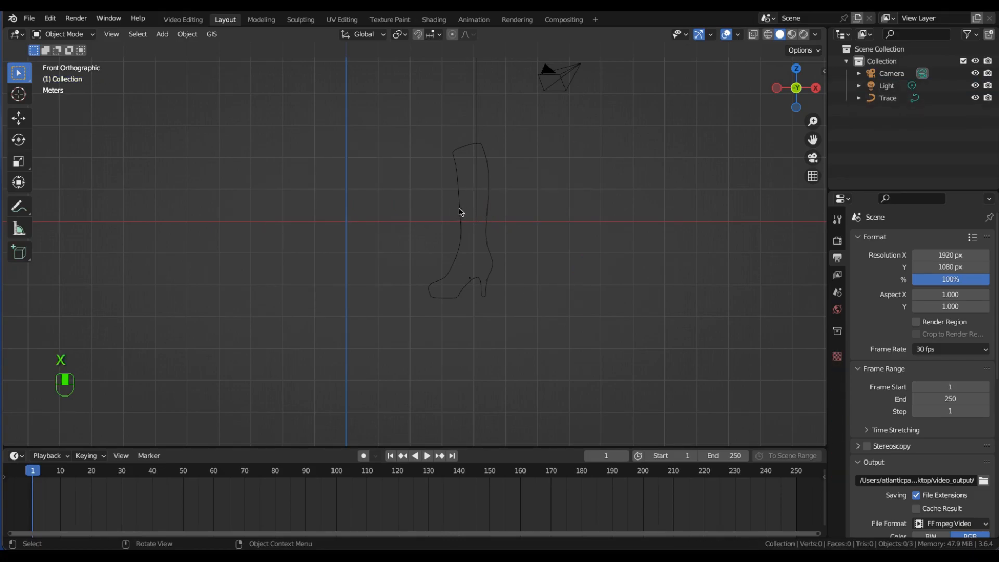
# - Duplicate the boot curve and place the copy about 2.9 m to the left of the original
pyautogui.click(460, 212)
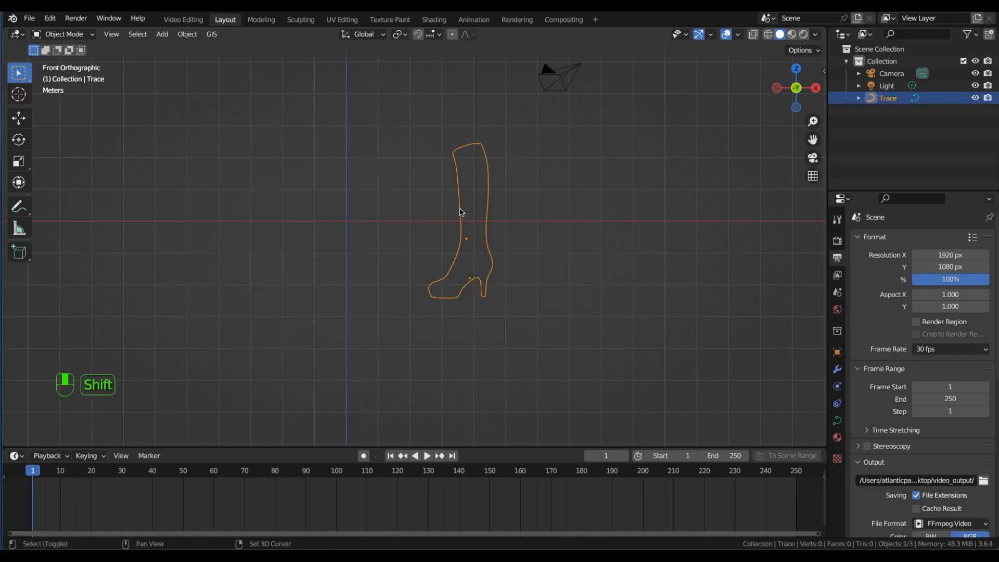
pyautogui.hotkey('shift', 'd')
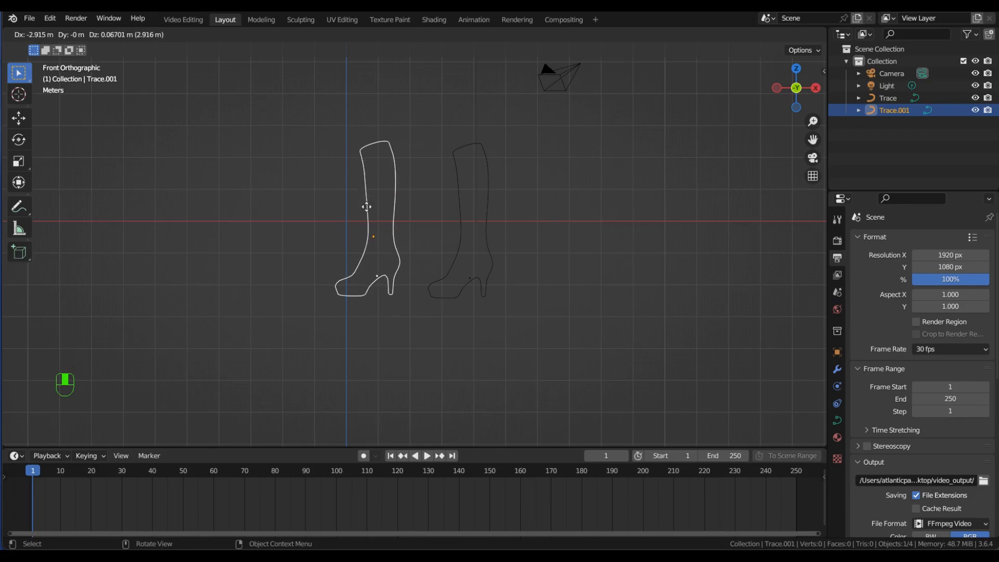
pyautogui.click(367, 208)
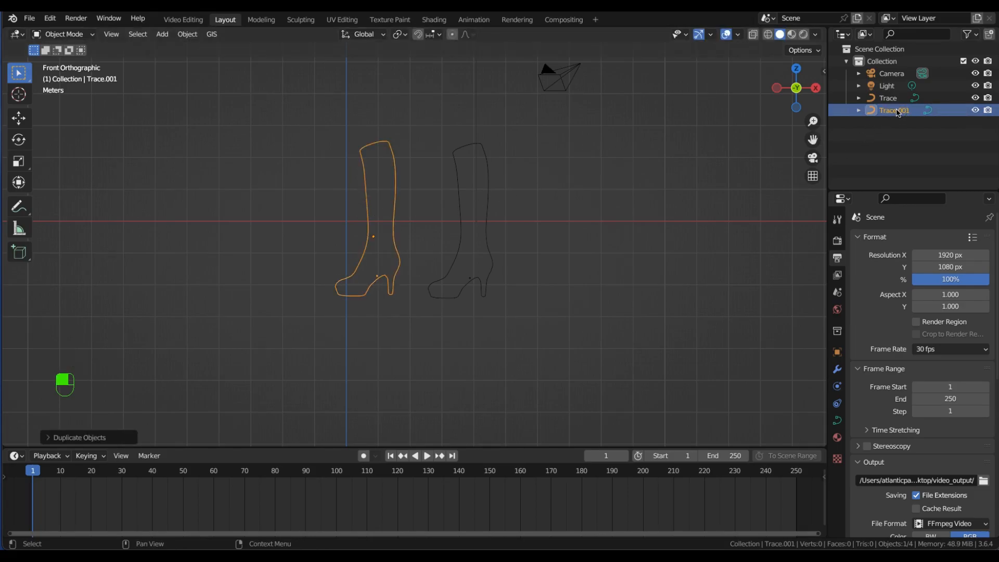
# - Rename the duplicated boot curve "pink boot" and the original boot curve "red boot"
pyautogui.doubleClick(898, 110)
pyautogui.write('p')
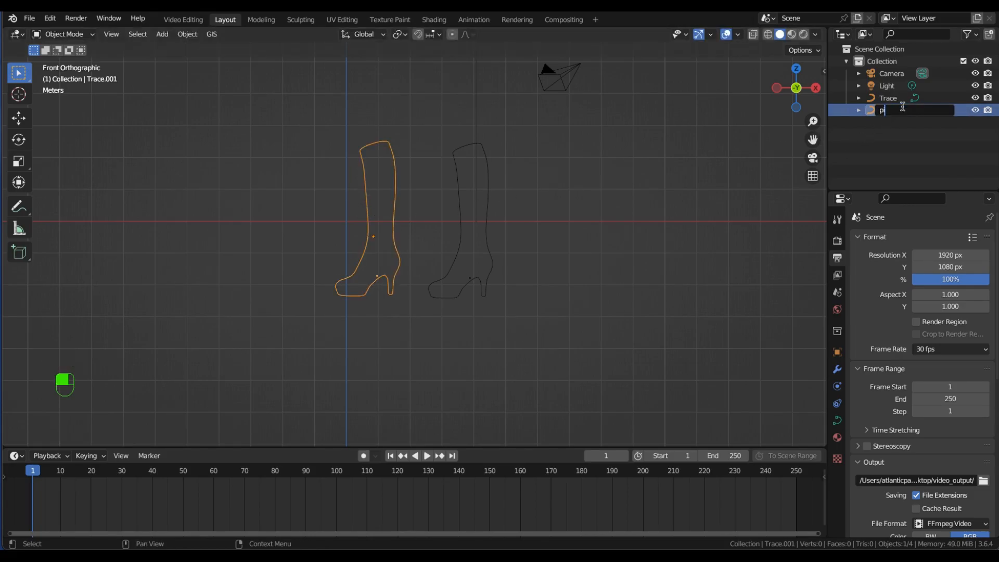
pyautogui.write('ink boot')
pyautogui.press('Return')
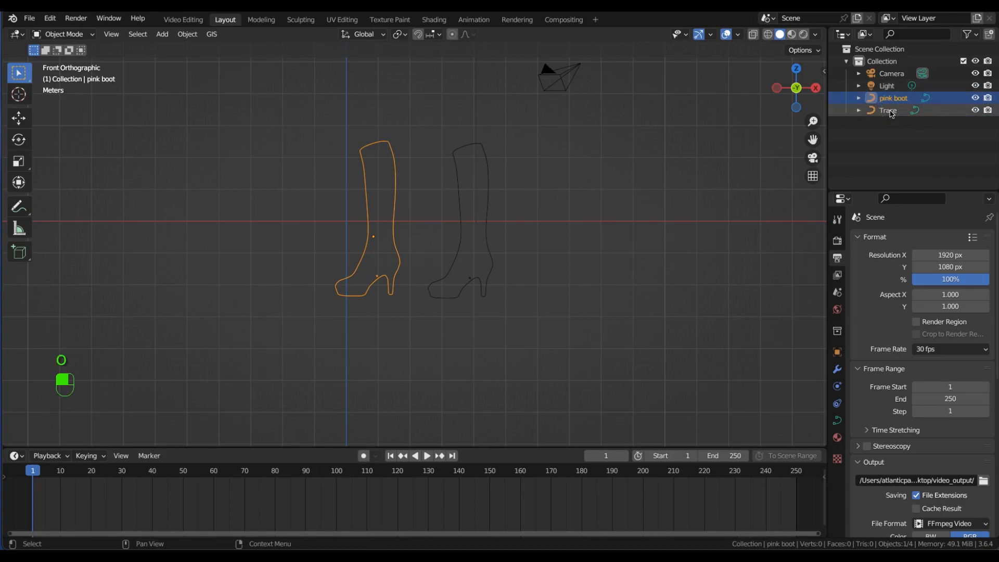
pyautogui.click(891, 109)
pyautogui.doubleClick(892, 109)
pyautogui.write('red boot')
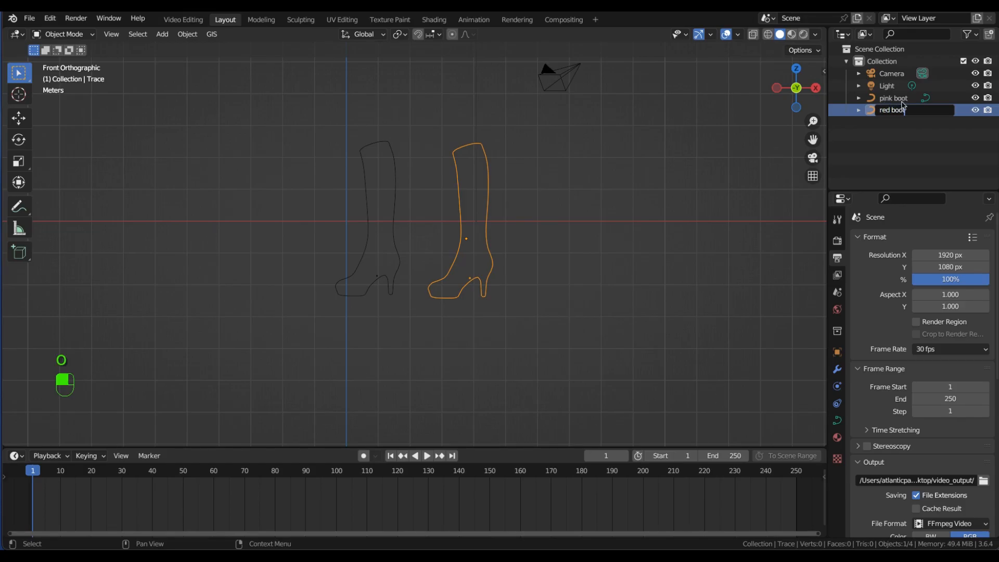
pyautogui.press('Return')
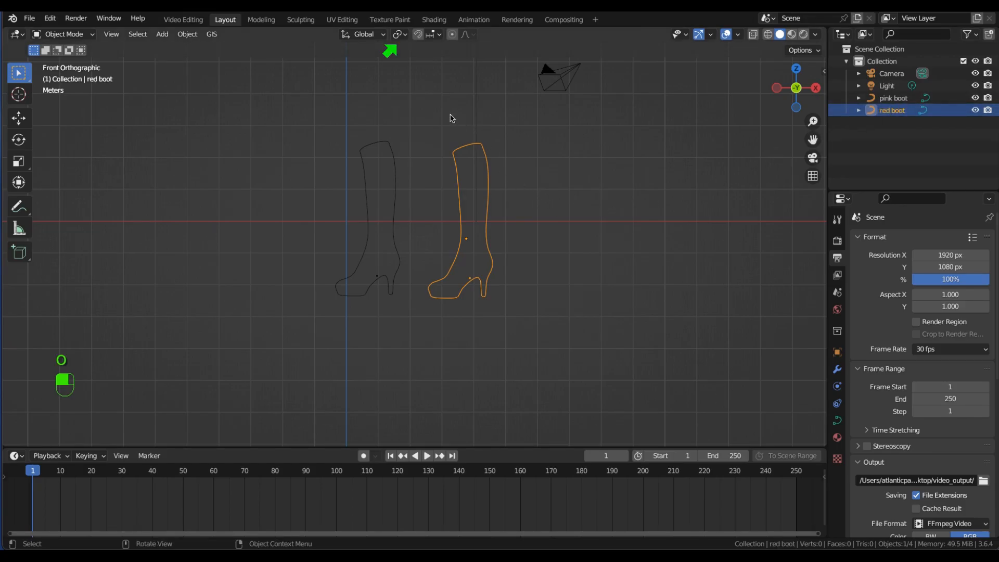
# - Set the transform pivot point to Individual Origins and move the pink boot about 1.2 m left and 2.4 m up
pyautogui.click(400, 34)
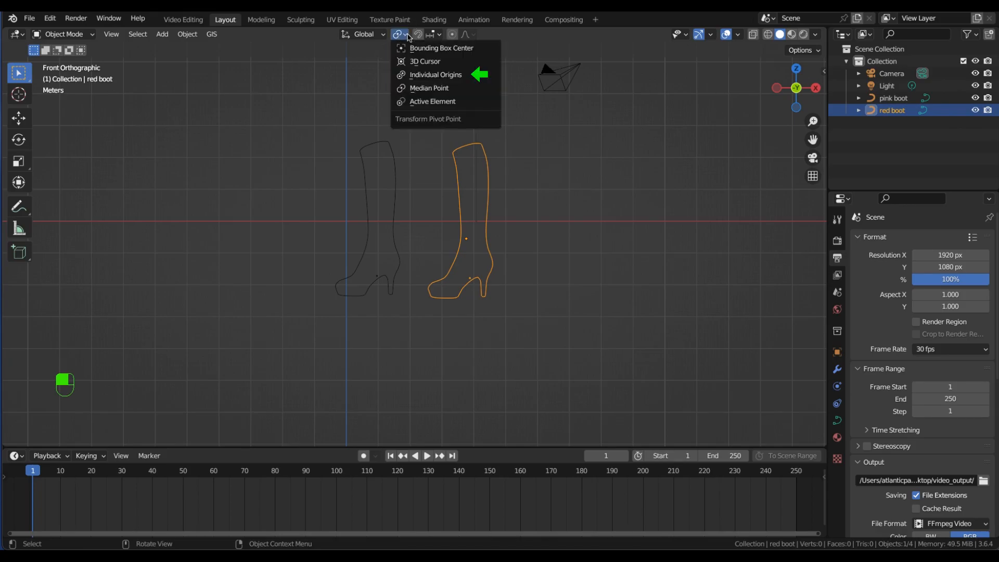
pyautogui.click(424, 78)
pyautogui.click(396, 171)
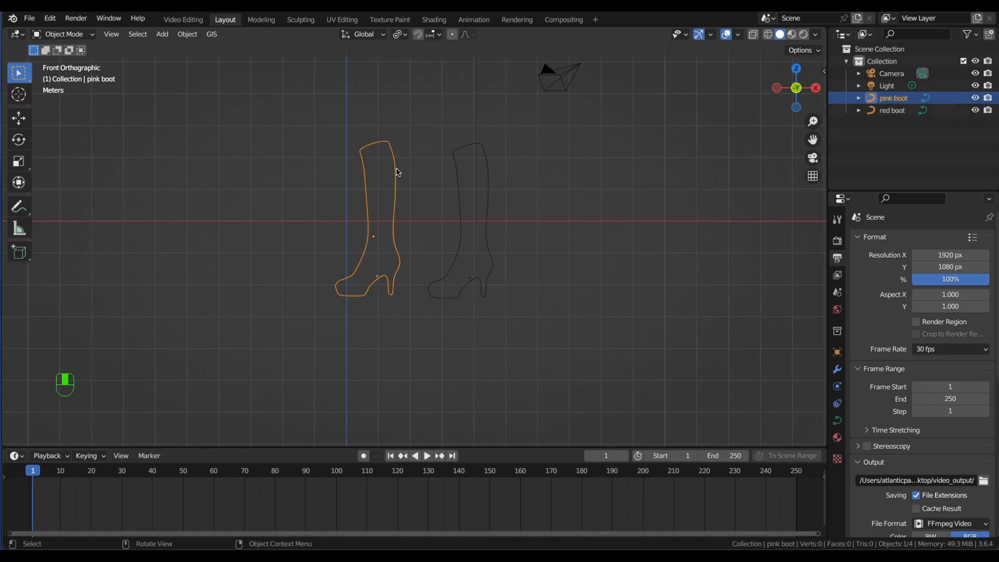
pyautogui.press('g')
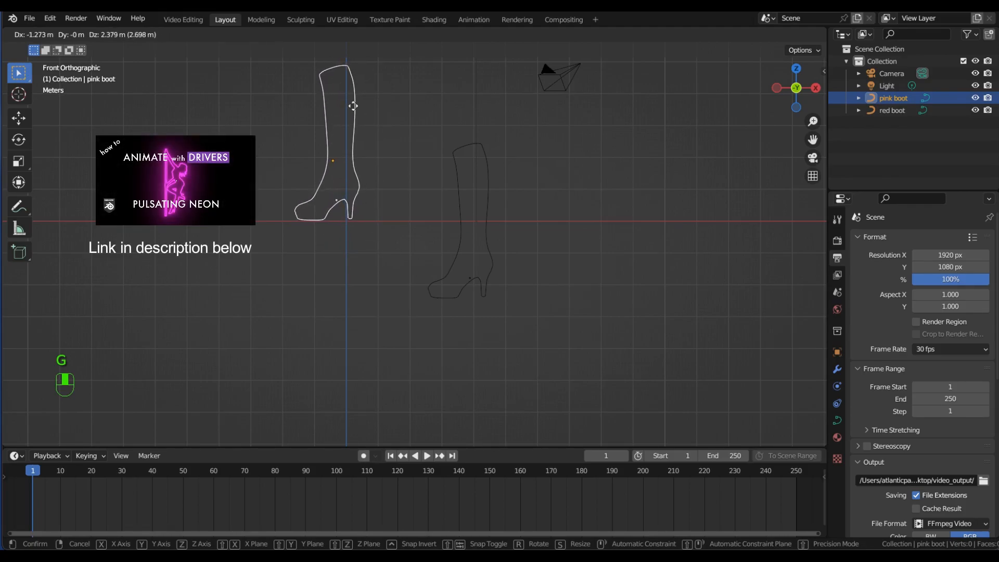
pyautogui.click(353, 105)
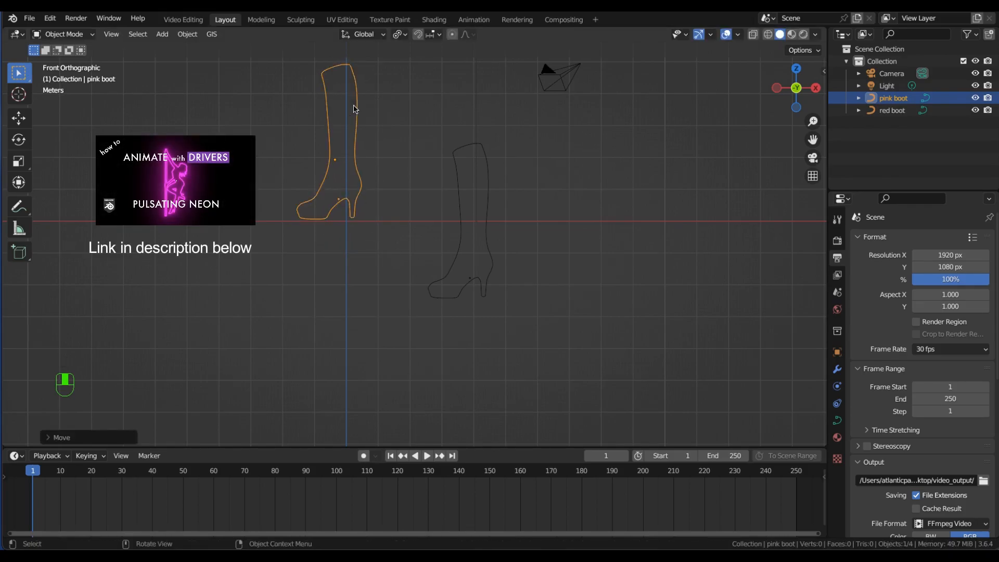
# - Move the red boot about 3.25 m left and 2.5 m up so it overlaps the pink boot, and rotate it 180° about Z
pyautogui.click(460, 202)
pyautogui.press('g')
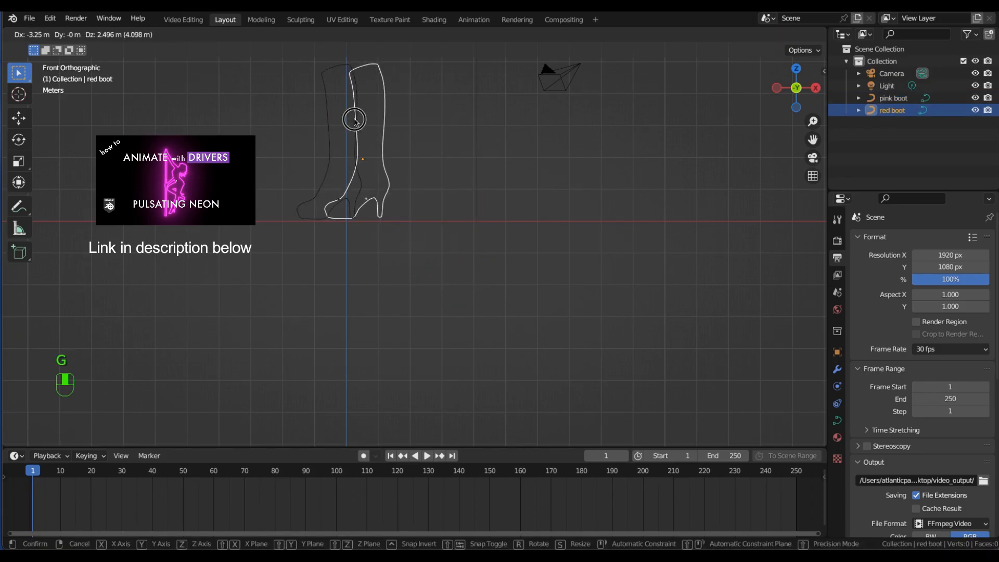
pyautogui.click(354, 120)
pyautogui.press('r')
pyautogui.write('z180')
pyautogui.click(350, 124)
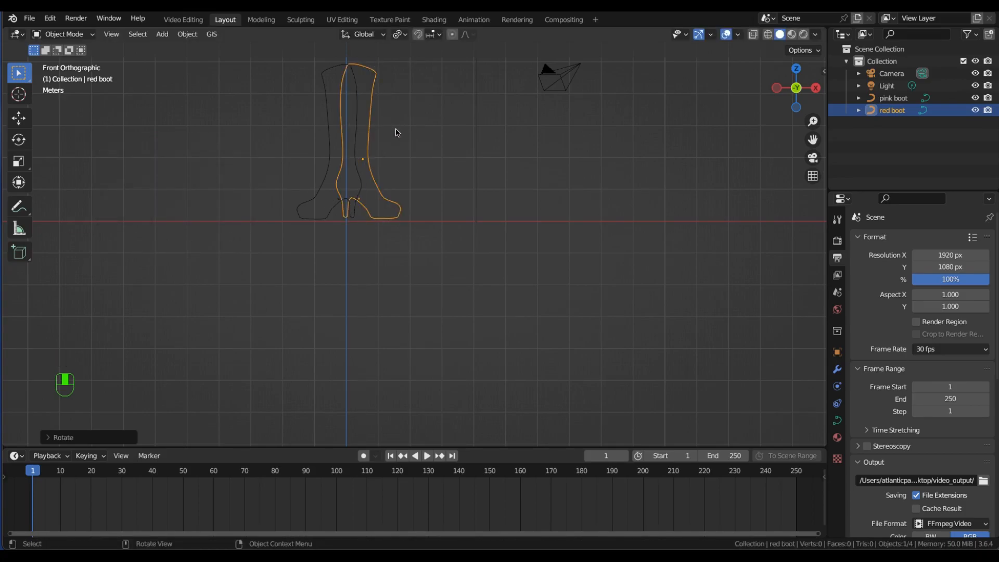
# - Rotate the red boot about 13° counterclockwise and tilt the pink boot by a similar angle clockwise
pyautogui.press('r')
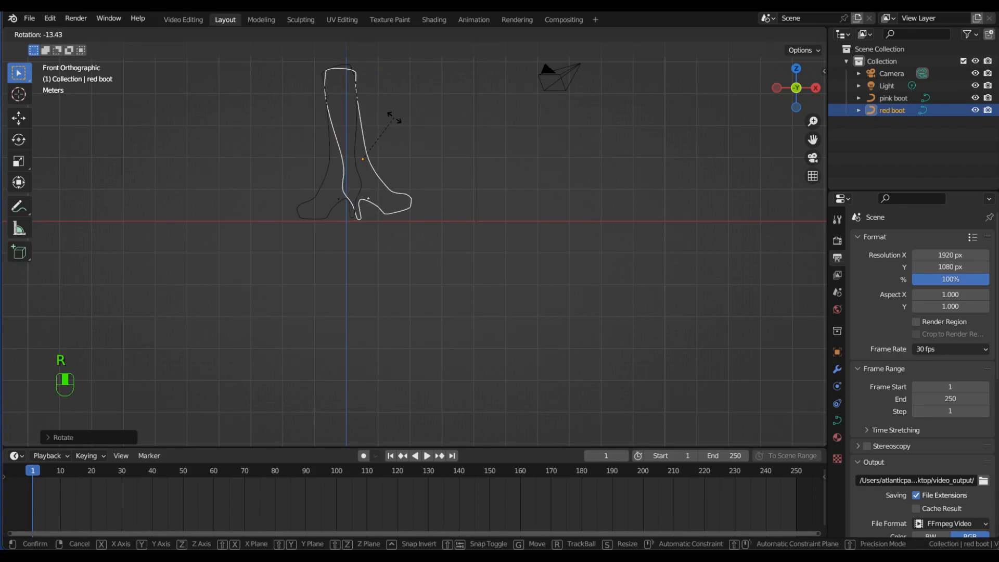
pyautogui.click(394, 119)
pyautogui.click(327, 175)
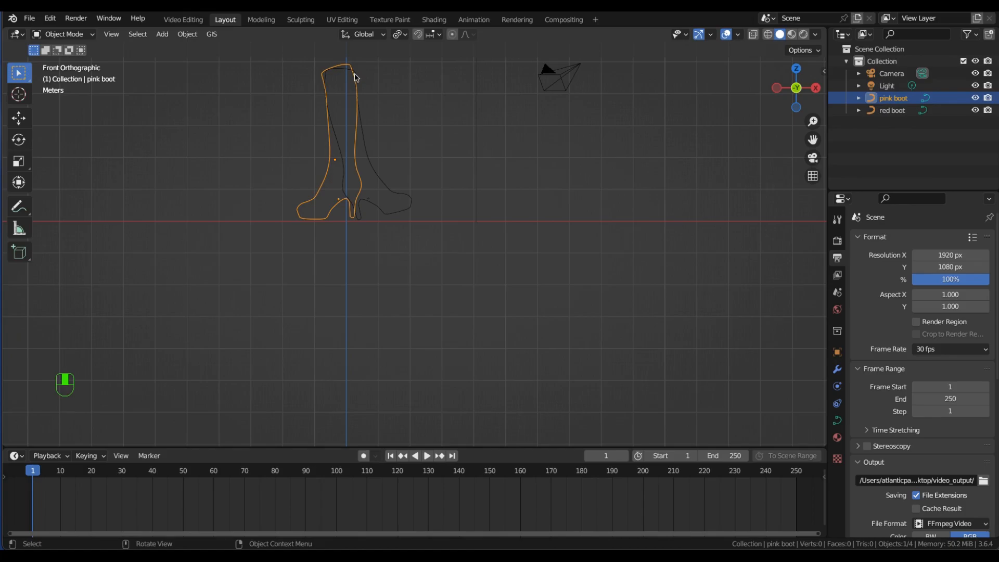
pyautogui.press('r')
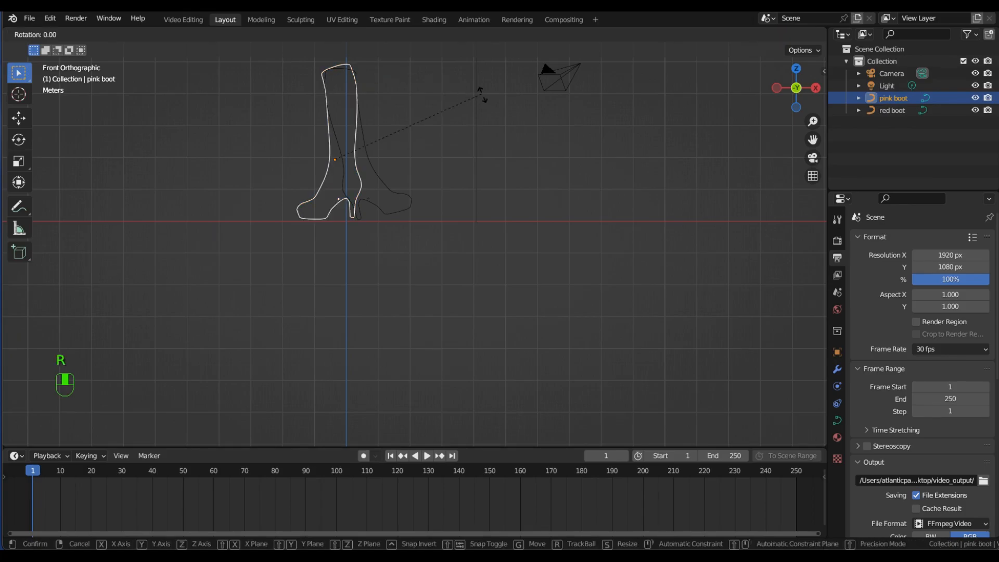
pyautogui.click(493, 131)
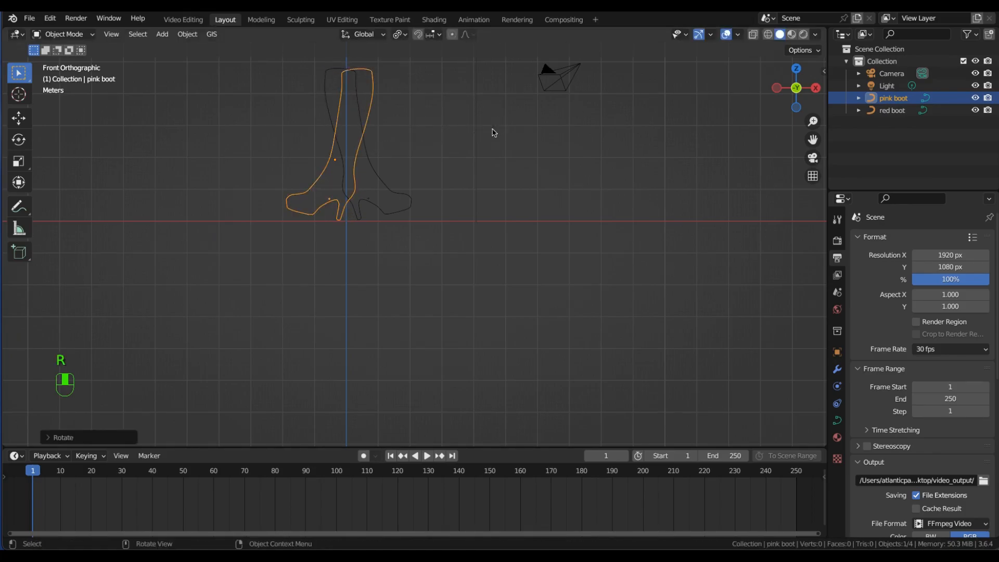
# - Move the pink boot about 0.87 m left along the global X axis
pyautogui.press('g')
pyautogui.press('x')
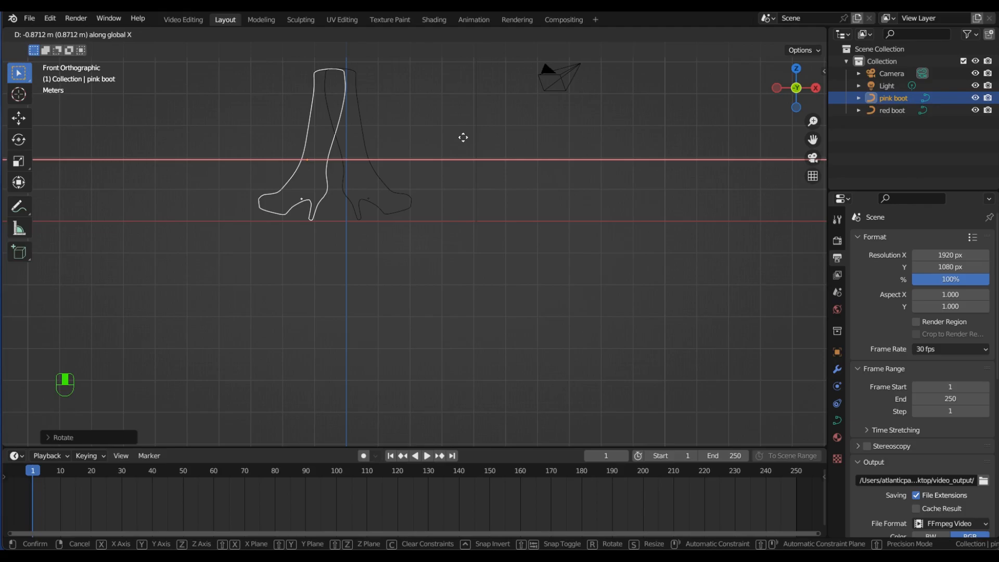
pyautogui.click(463, 137)
pyautogui.keyDown('shift'); pyautogui.moveTo(415, 133); pyautogui.dragTo(513, 194, button='middle'); pyautogui.keyUp('shift')
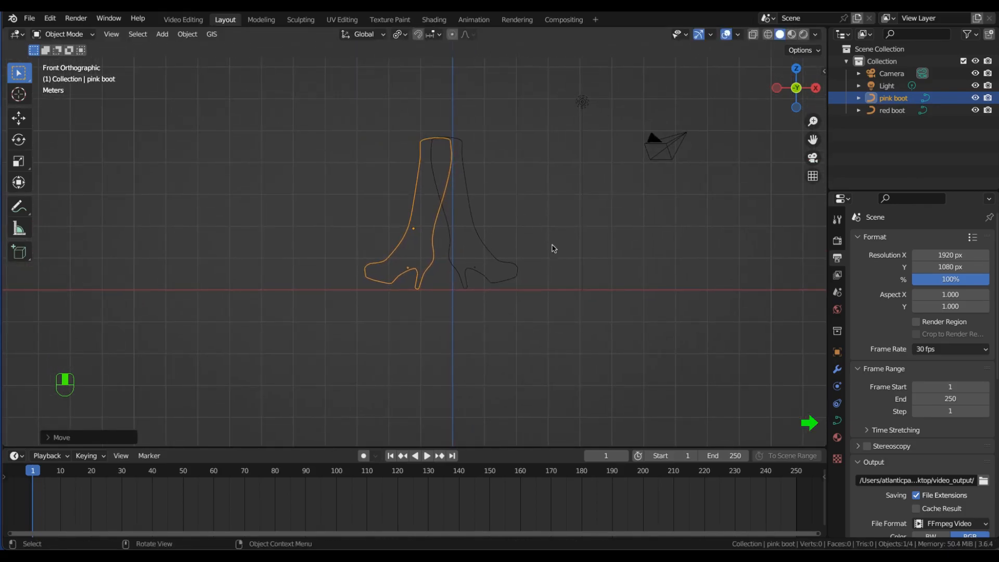
# - Give the pink boot curve a round bevel with a depth of 0.02 m and a resolution of 4
pyautogui.click(837, 421)
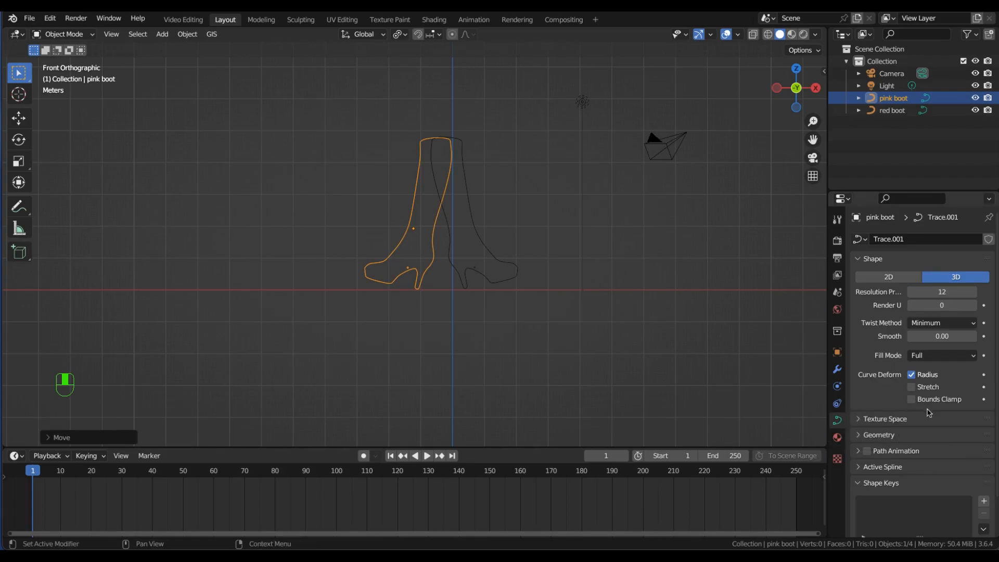
pyautogui.click(861, 435)
pyautogui.scroll(-5, 876, 441)
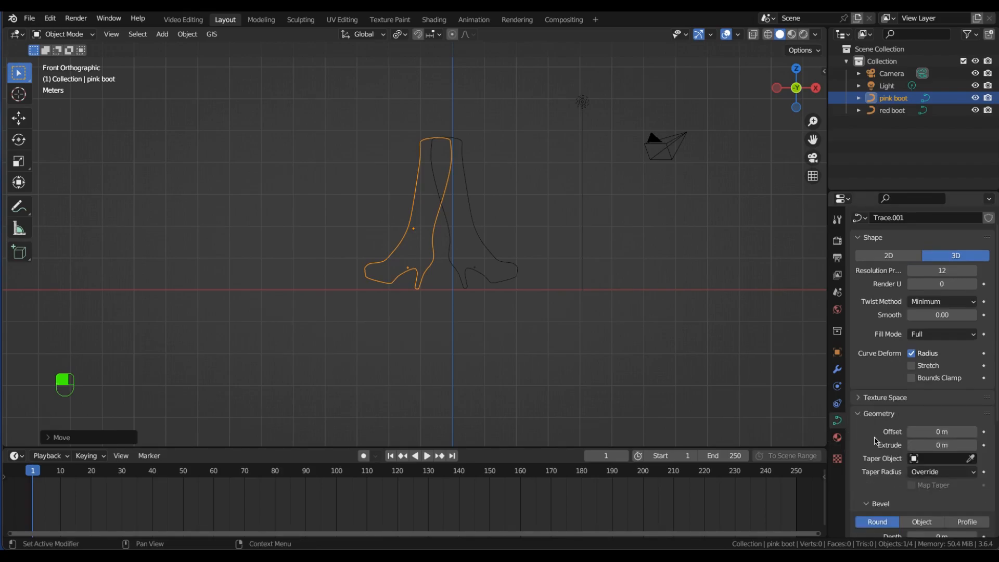
pyautogui.scroll(-2, 876, 441)
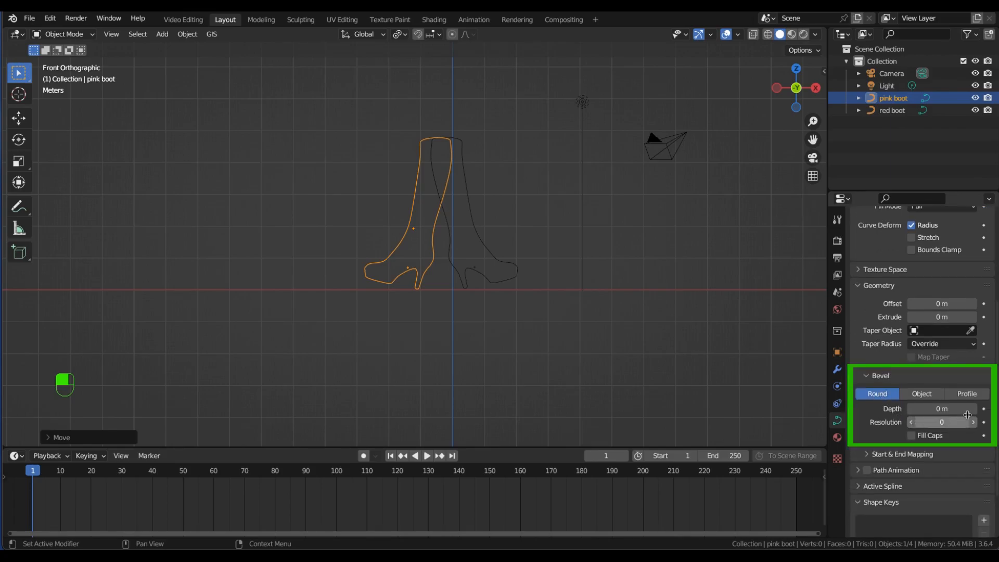
pyautogui.click(973, 409)
pyautogui.click(973, 409)
pyautogui.click(973, 422)
pyautogui.click(973, 422)
pyautogui.click(973, 422)
pyautogui.click(973, 422)
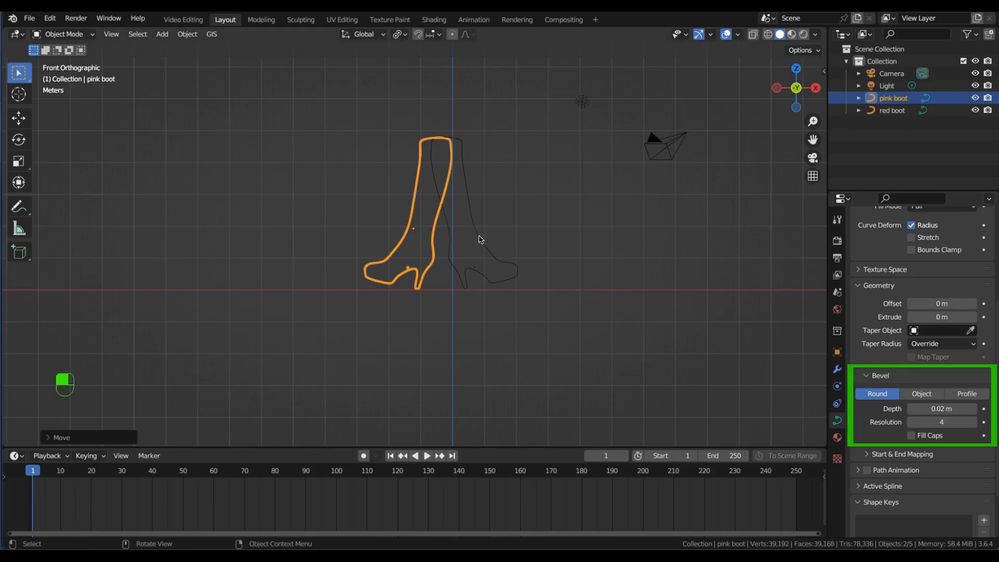
# - Give the red boot curve a round bevel with a depth of 0.02 m and a resolution of 4
pyautogui.click(479, 238)
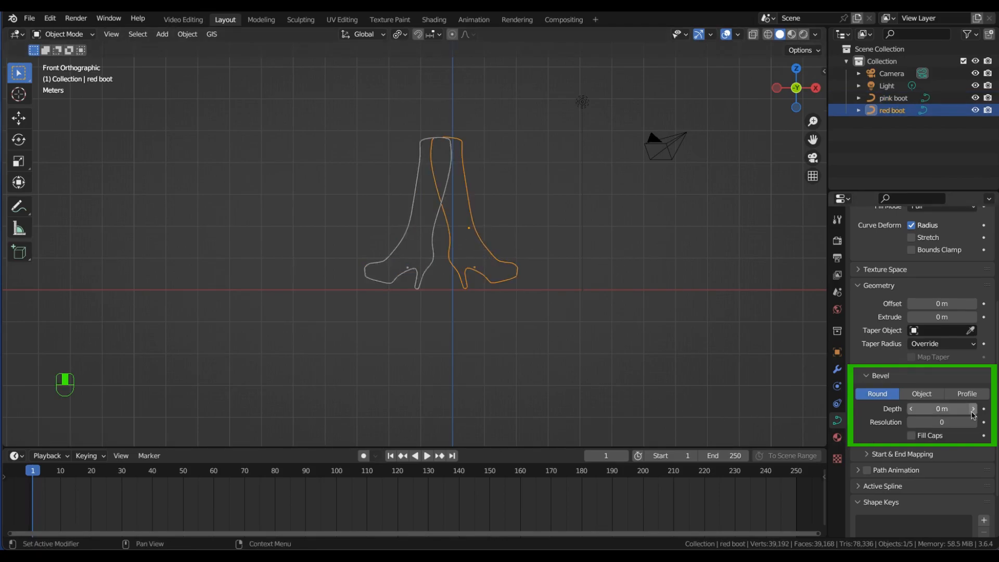
pyautogui.click(974, 410)
pyautogui.click(973, 409)
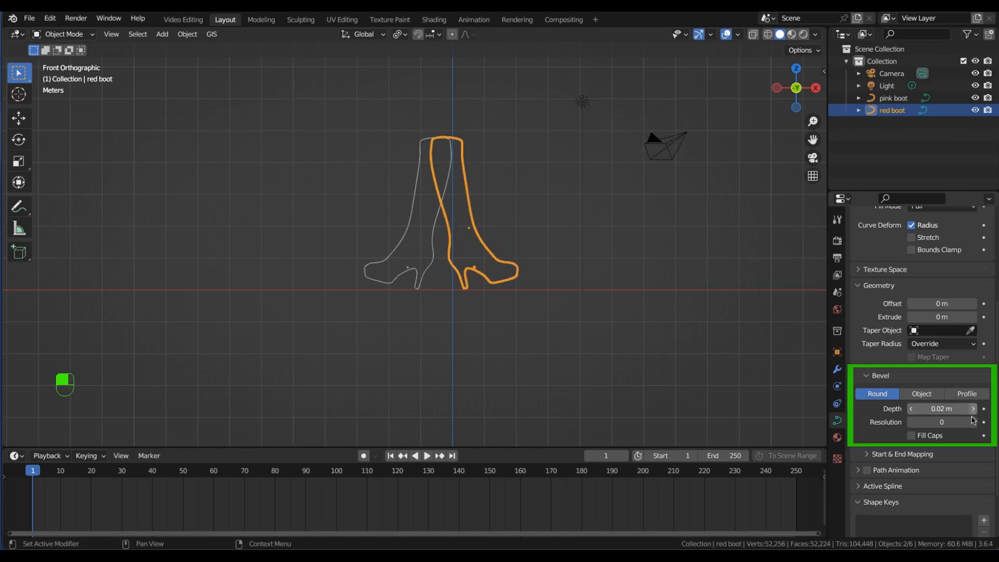
pyautogui.click(973, 422)
pyautogui.click(974, 422)
pyautogui.click(974, 422)
pyautogui.click(973, 422)
# - Add a new material named "red" to the red boot and set its surface shader to Emission
pyautogui.click(838, 437)
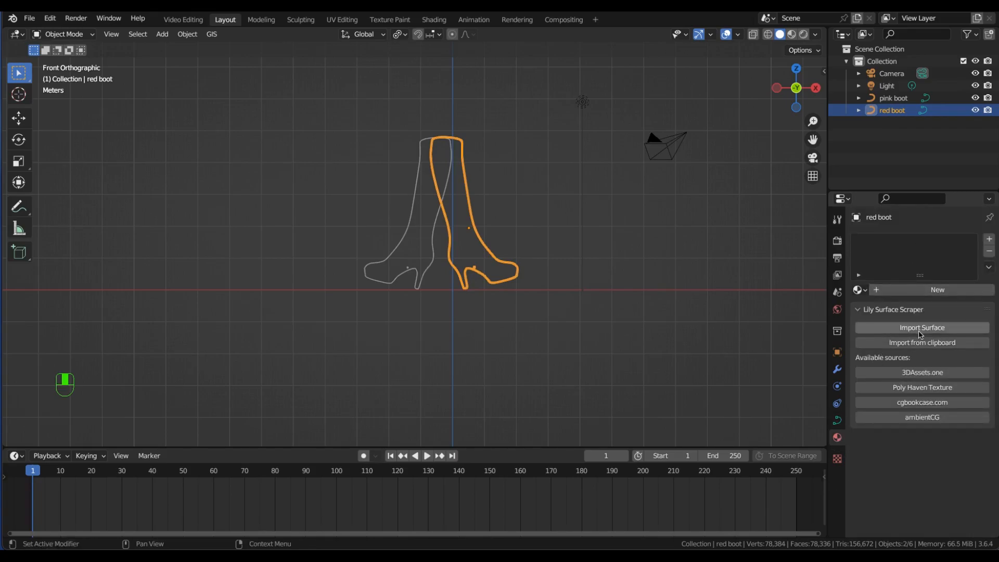
pyautogui.click(916, 290)
pyautogui.doubleClick(892, 241)
pyautogui.write('r')
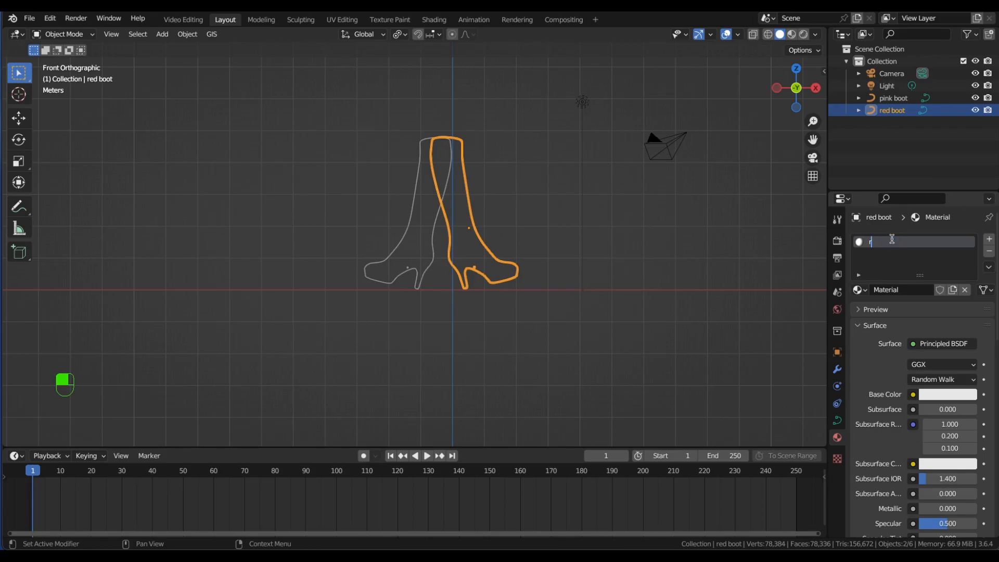
pyautogui.press('Return')
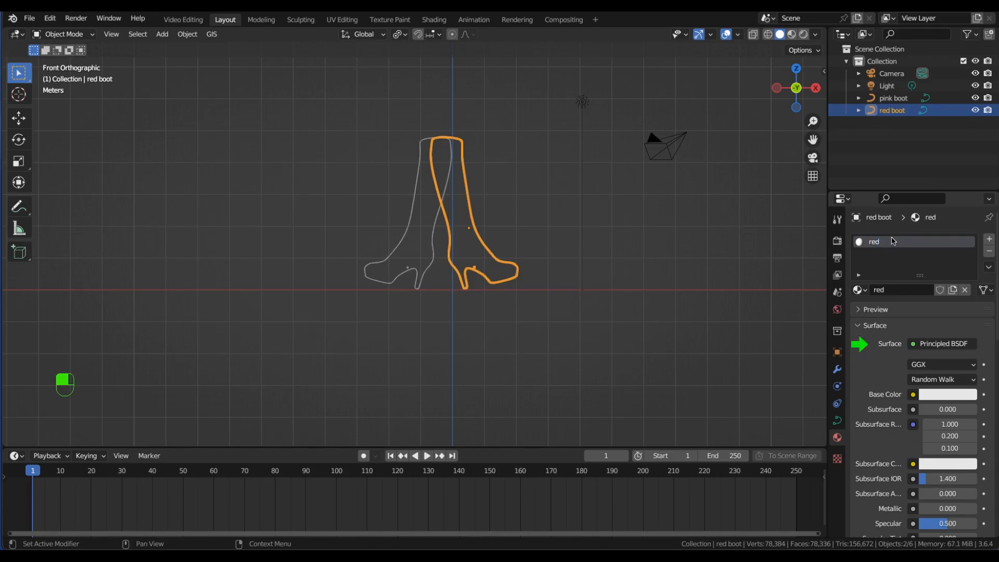
pyautogui.click(917, 344)
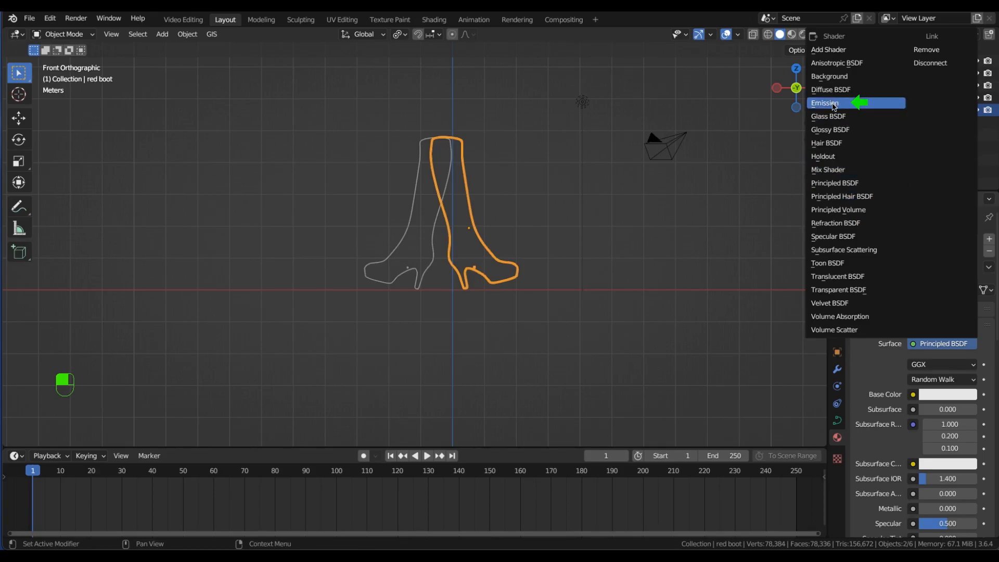
pyautogui.click(833, 103)
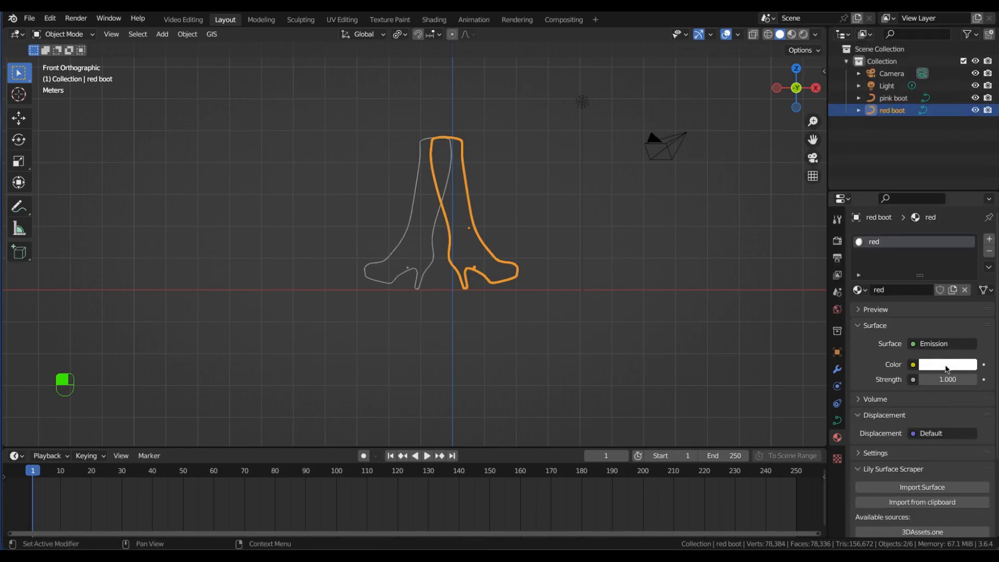
# - Set the red material's emission color to saturated red and its strength to 50, and keyframe the strength at frame 1
pyautogui.click(946, 368)
pyautogui.moveTo(915, 236); pyautogui.dragTo(918, 277)
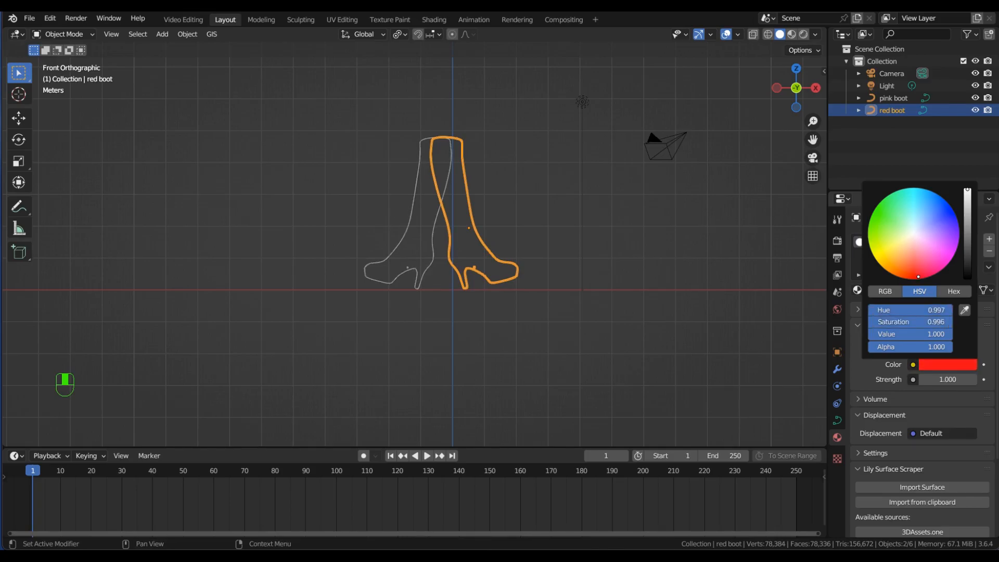
pyautogui.click(947, 380)
pyautogui.write('50')
pyautogui.press('Return')
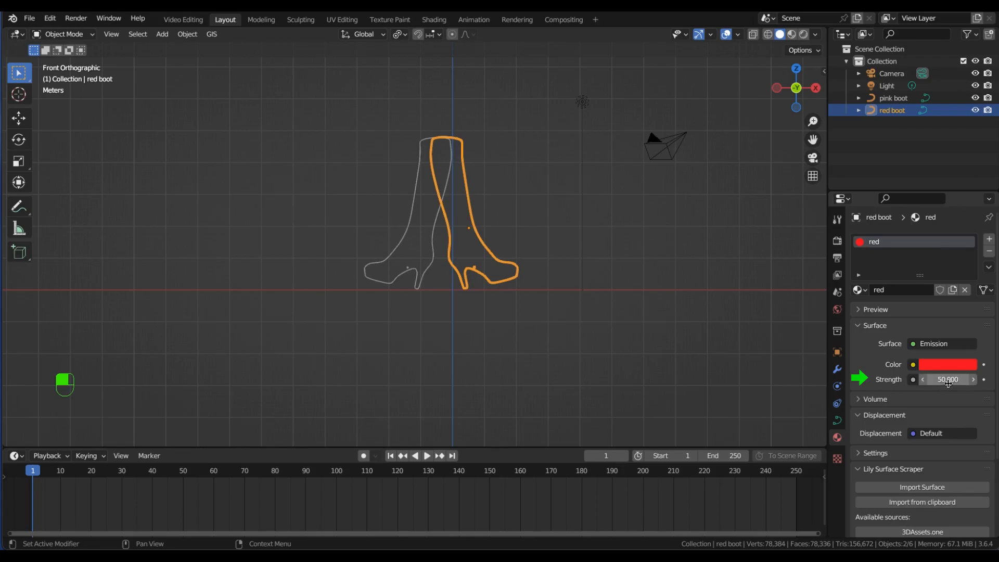
pyautogui.click(984, 379)
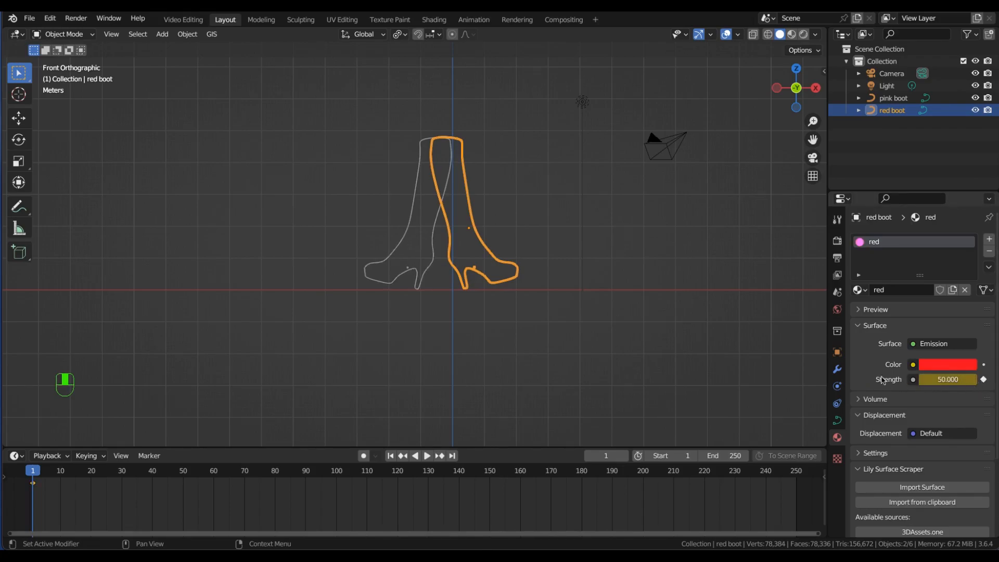
# - Add a new material named "pink" to the pink boot and set its surface shader to Emission
pyautogui.click(401, 240)
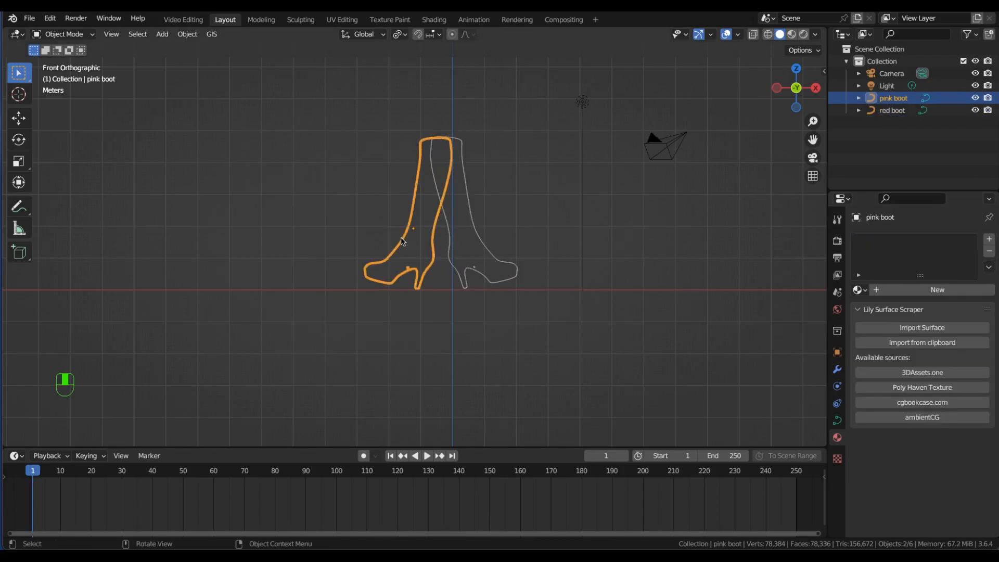
pyautogui.click(937, 289)
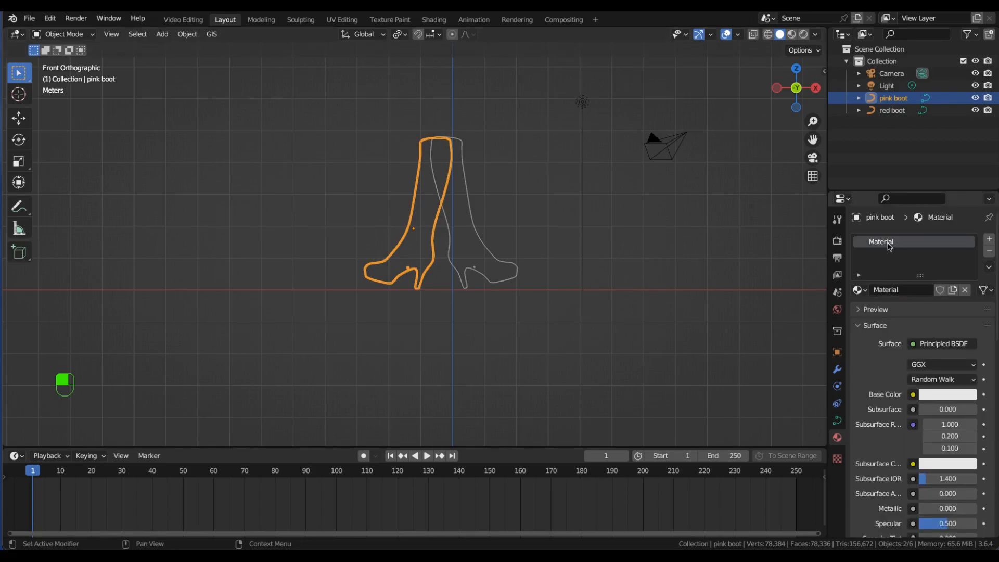
pyautogui.doubleClick(890, 242)
pyautogui.write('pi')
pyautogui.press('Return')
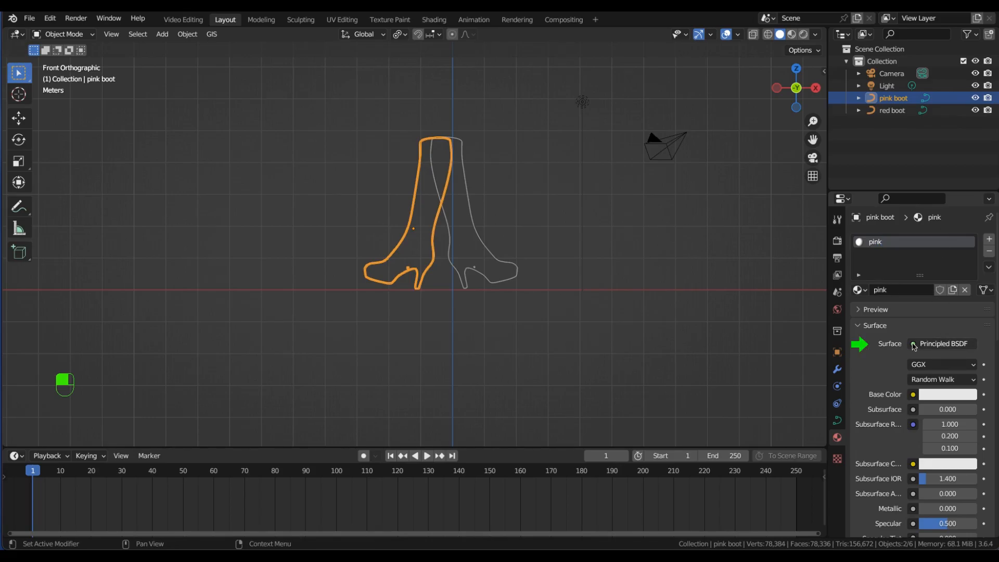
pyautogui.click(913, 345)
pyautogui.click(859, 102)
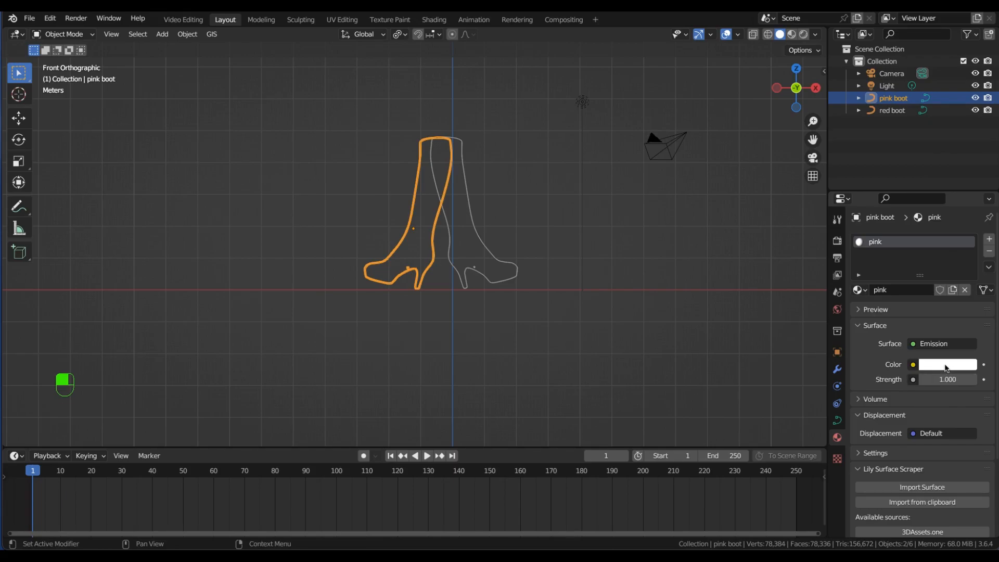
# - Set the pink material's emission color to hot pink with hue about 0.864, and keyframe its strength at 0 on frame 1
pyautogui.click(946, 368)
pyautogui.moveTo(915, 235); pyautogui.dragTo(951, 260)
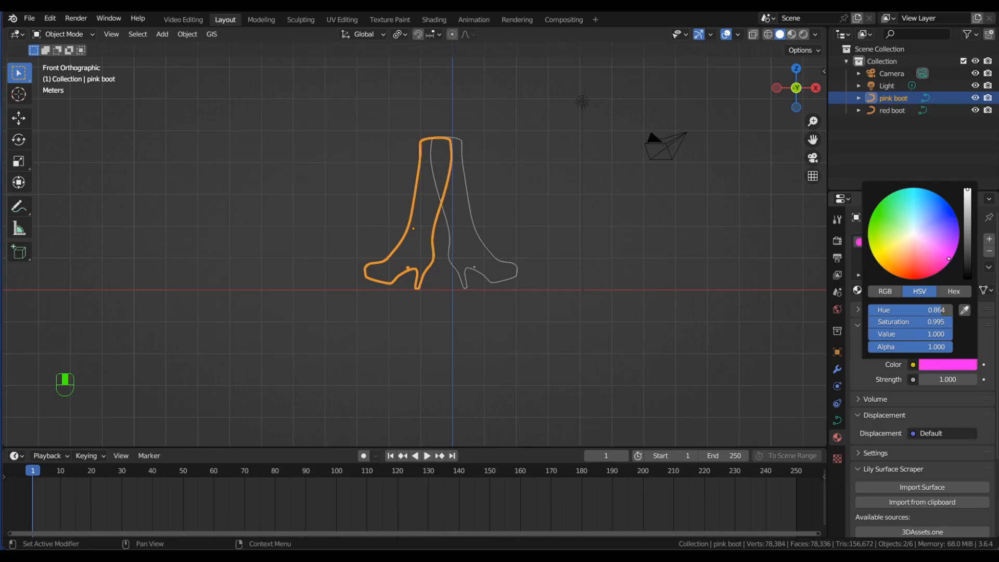
pyautogui.click(948, 380)
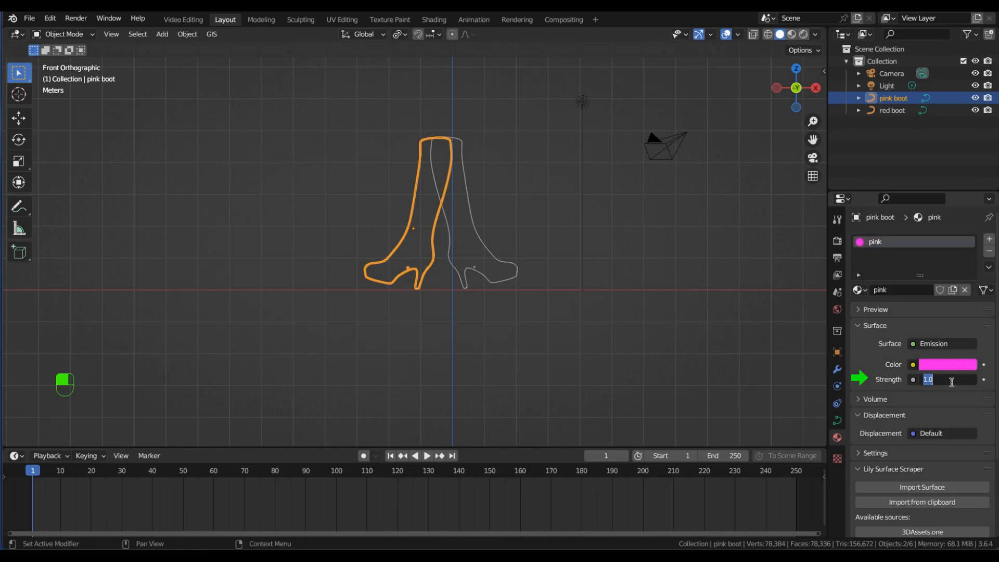
pyautogui.write('0')
pyautogui.press('Return')
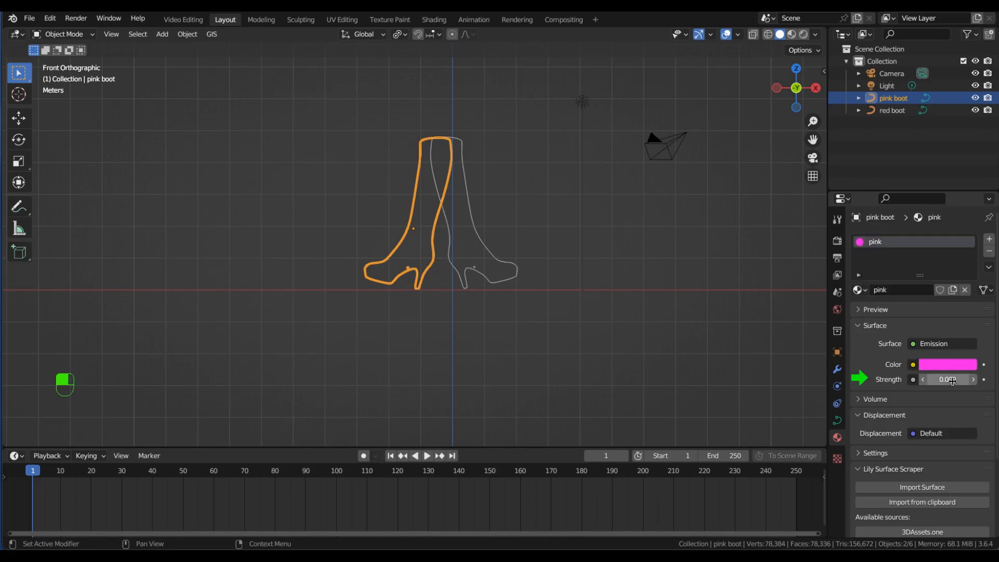
pyautogui.click(983, 379)
# - Keyframe the pink material's emission strength at 50 on frame 30
pyautogui.moveTo(47, 475); pyautogui.dragTo(121, 479)
pyautogui.click(941, 381)
pyautogui.write('5')
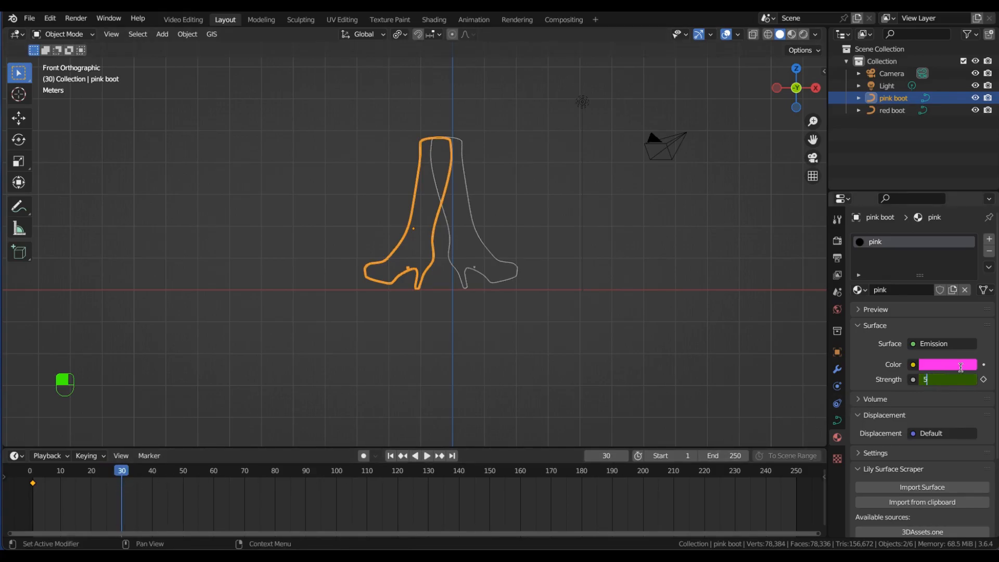
pyautogui.write('0')
pyautogui.press('Return')
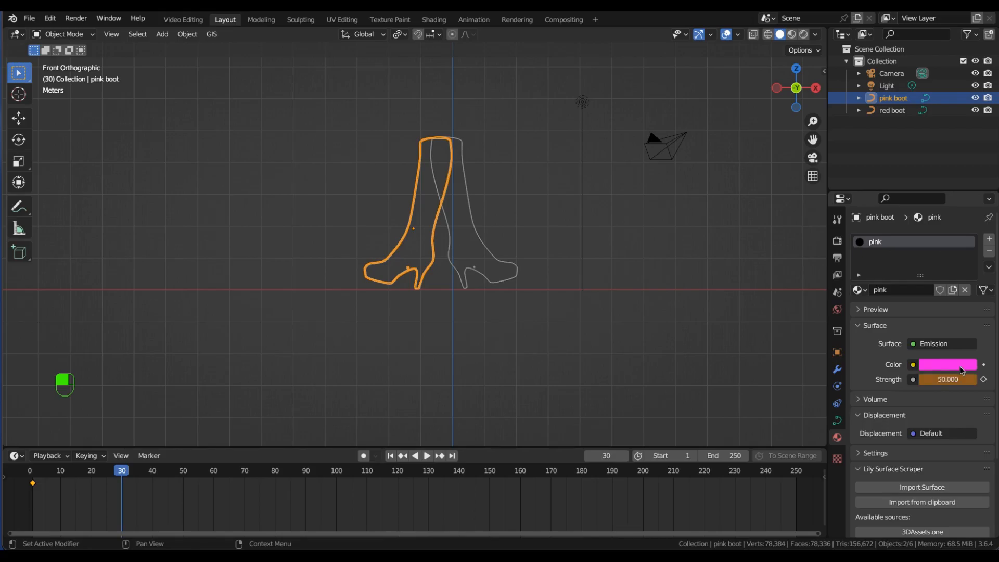
pyautogui.click(983, 379)
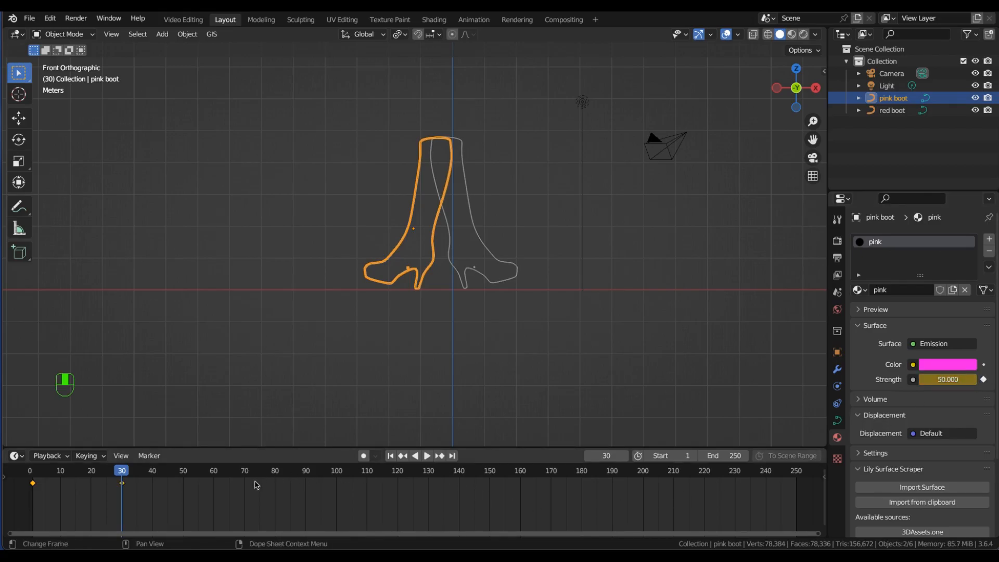
# - Duplicate the pink material's two strength keyframes 59 frames later and shift all four keyframes one frame later
pyautogui.hotkey('shift', 'd')
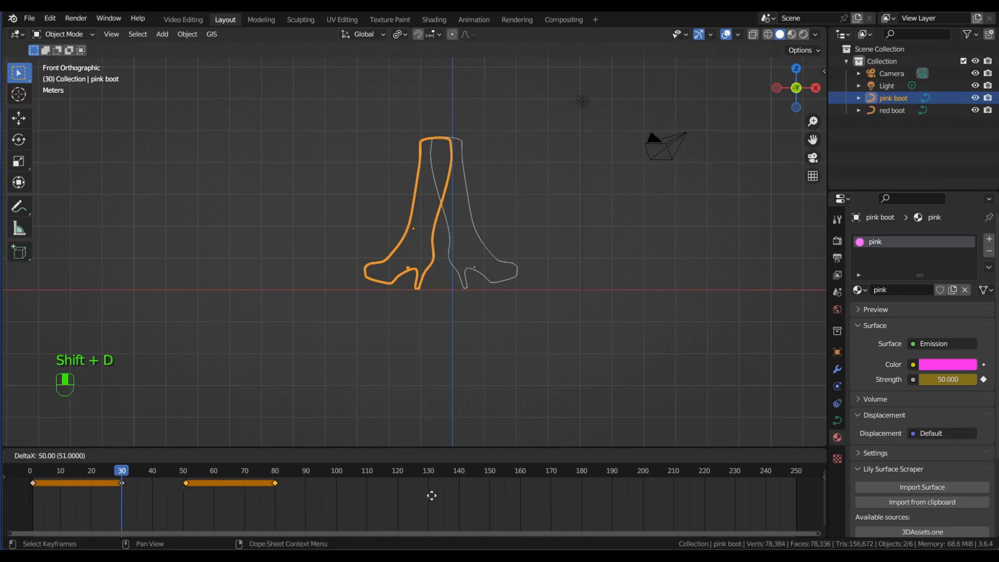
pyautogui.click(459, 498)
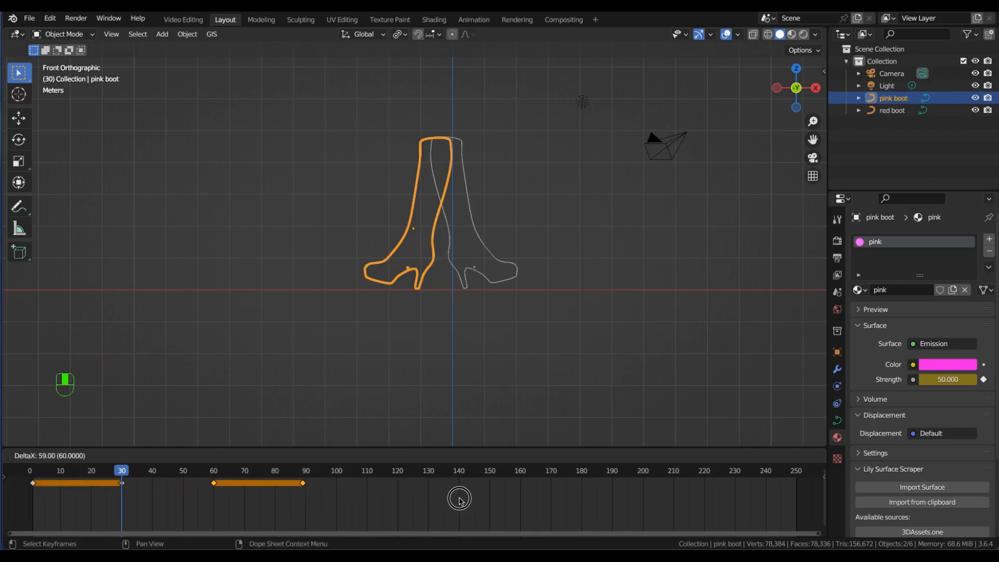
pyautogui.press('b')
pyautogui.moveTo(104, 492); pyautogui.dragTo(151, 500)
pyautogui.press('g')
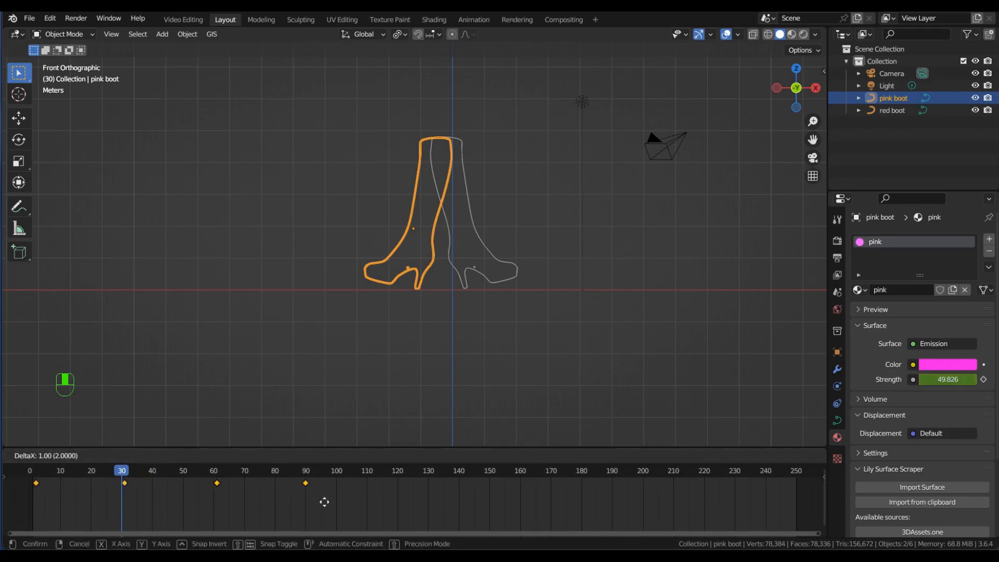
pyautogui.click(323, 502)
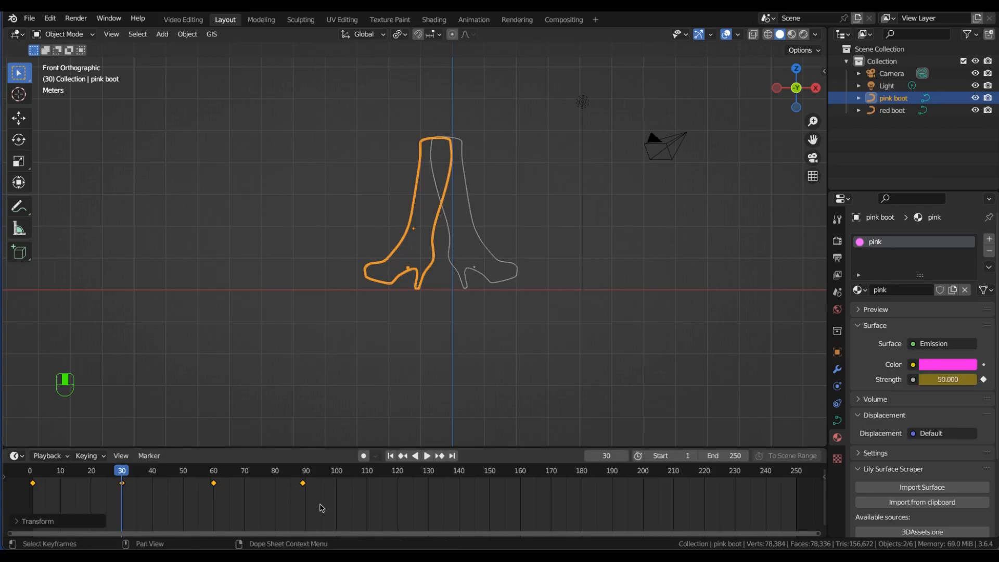
pyautogui.press('g')
pyautogui.click(325, 507)
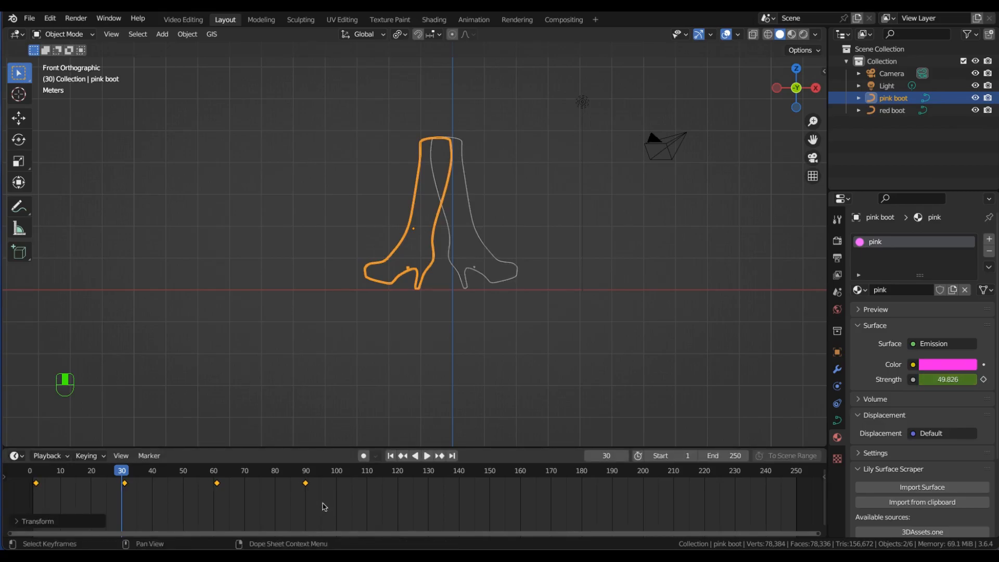
# - Duplicate the pink material's four strength keyframes 120 frames later and set the animation's end frame to 210
pyautogui.hotkey('shift', 'd')
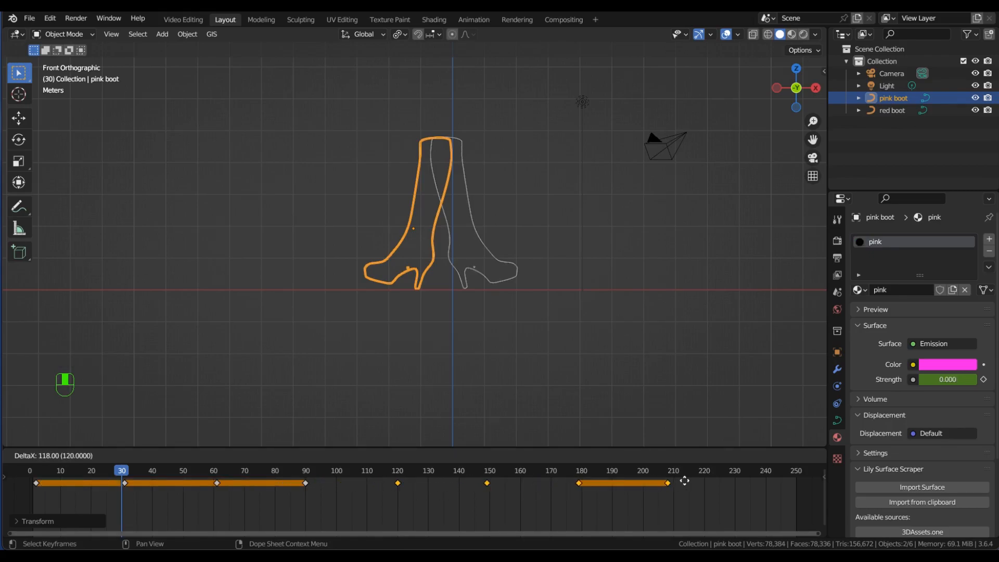
pyautogui.click(691, 481)
pyautogui.doubleClick(728, 456)
pyautogui.write('2')
pyautogui.press('Return')
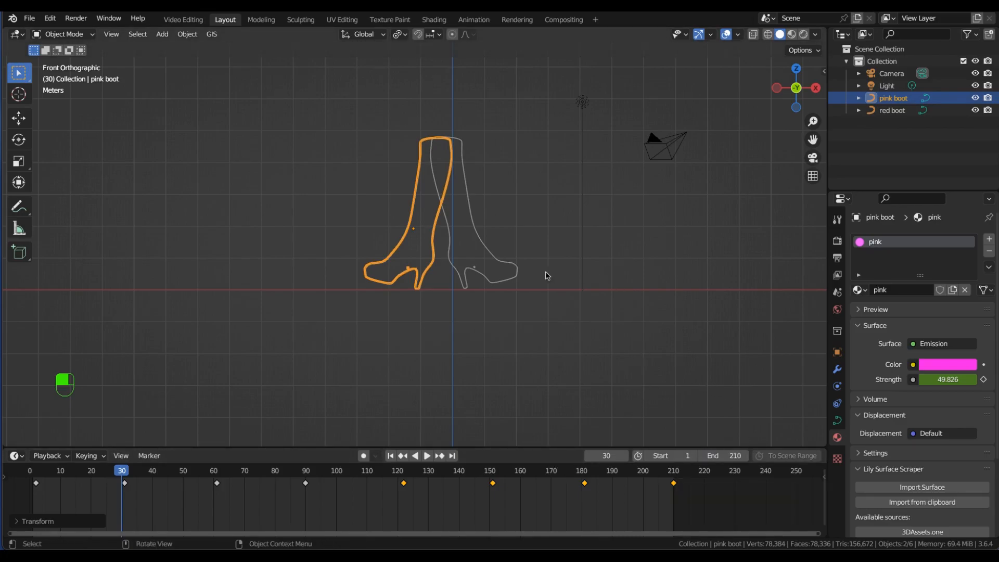
# - Set the red boot's emission strength to 0 and keyframe it on frame 30
pyautogui.click(489, 254)
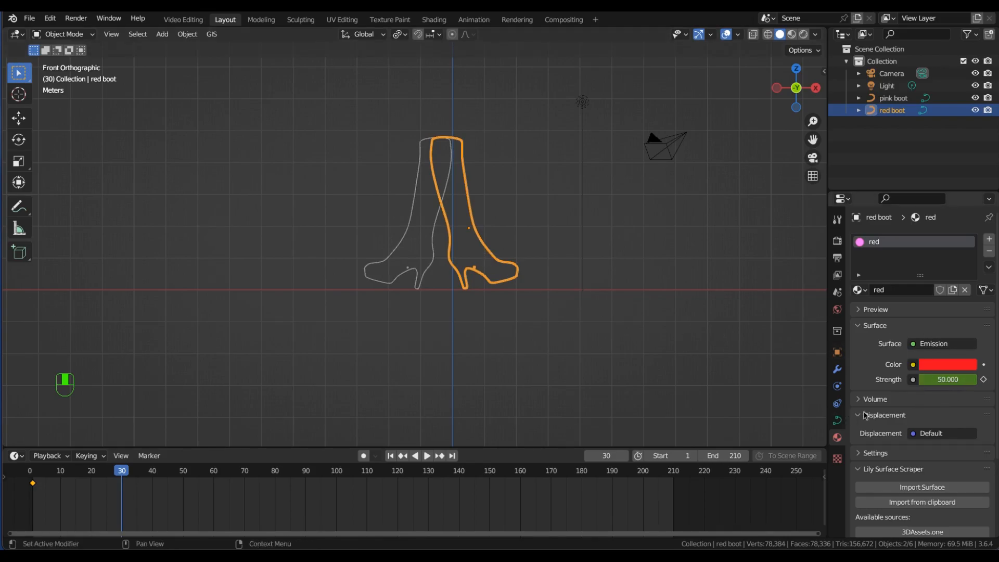
pyautogui.click(940, 381)
pyautogui.write('0')
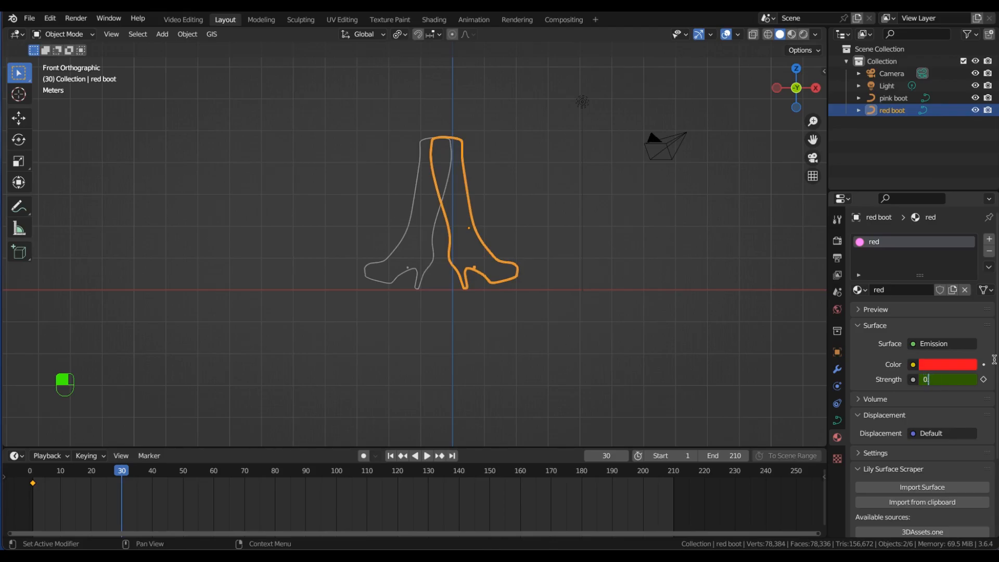
pyautogui.write('.0')
pyautogui.press('Return')
pyautogui.click(983, 379)
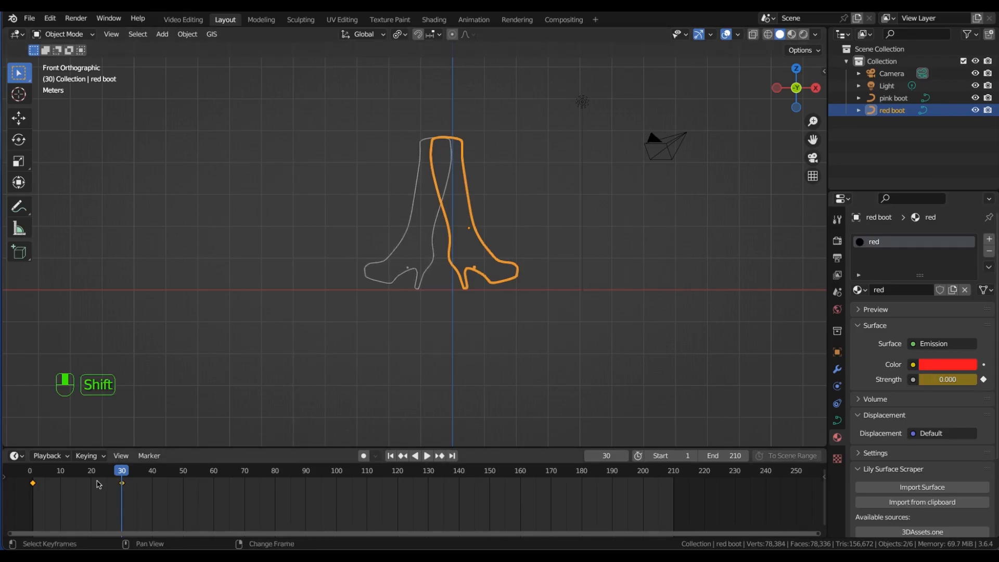
# - Duplicate the red material's two strength keyframes 59 frames later, and duplicate all four keyframes 119 frames later
pyautogui.hotkey('shift', 'd')
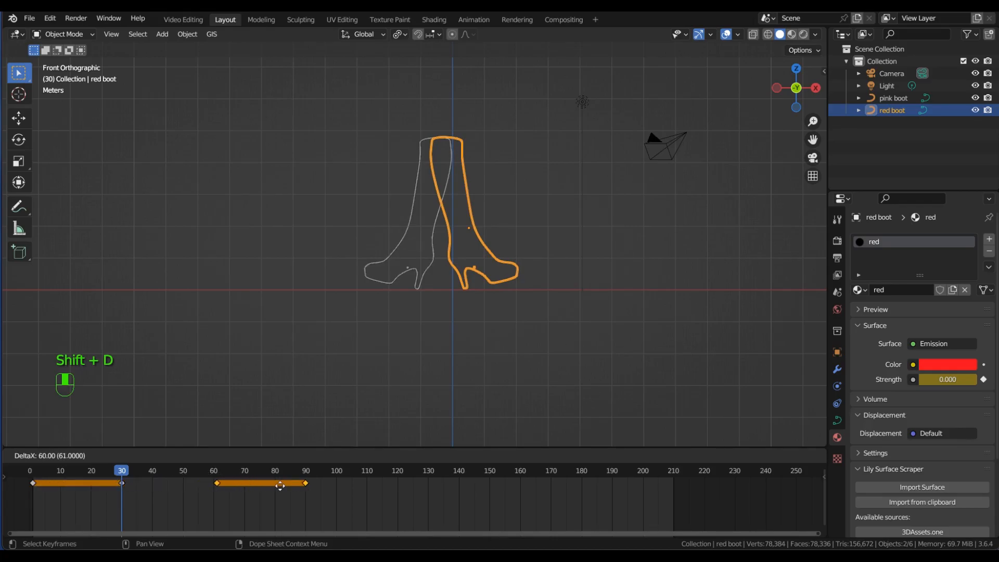
pyautogui.click(277, 492)
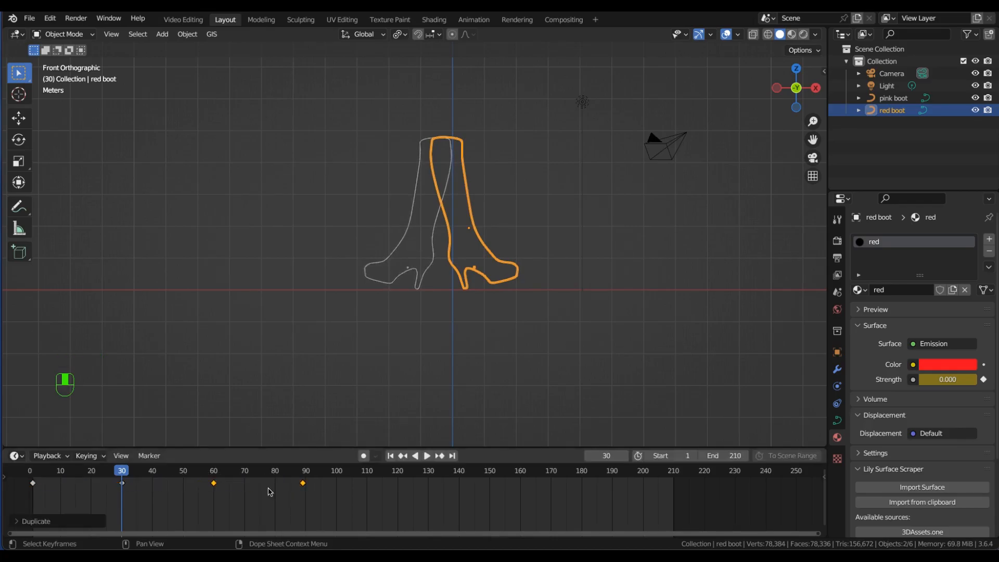
pyautogui.press('b')
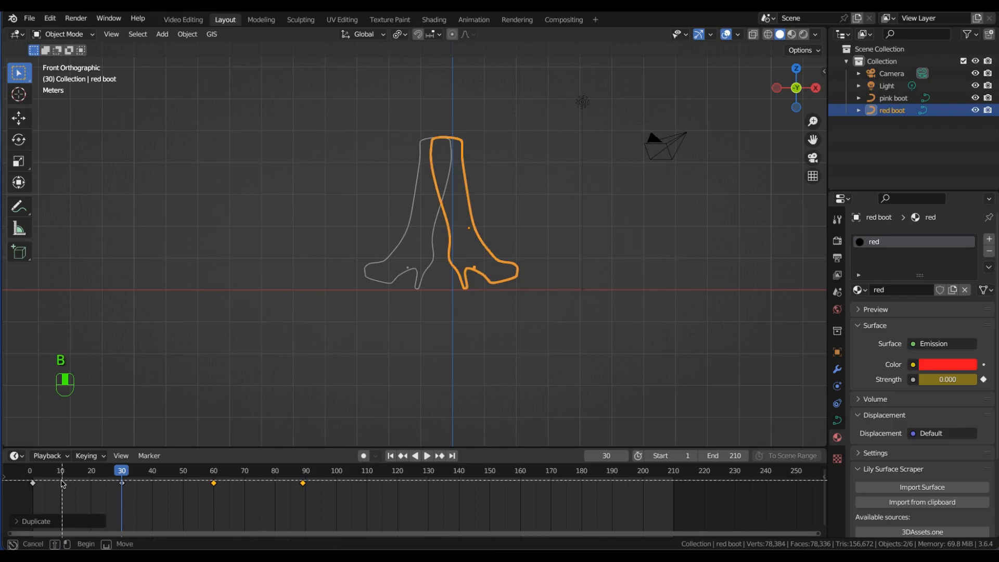
pyautogui.moveTo(171, 479); pyautogui.dragTo(168, 490)
pyautogui.hotkey('shift', 'd')
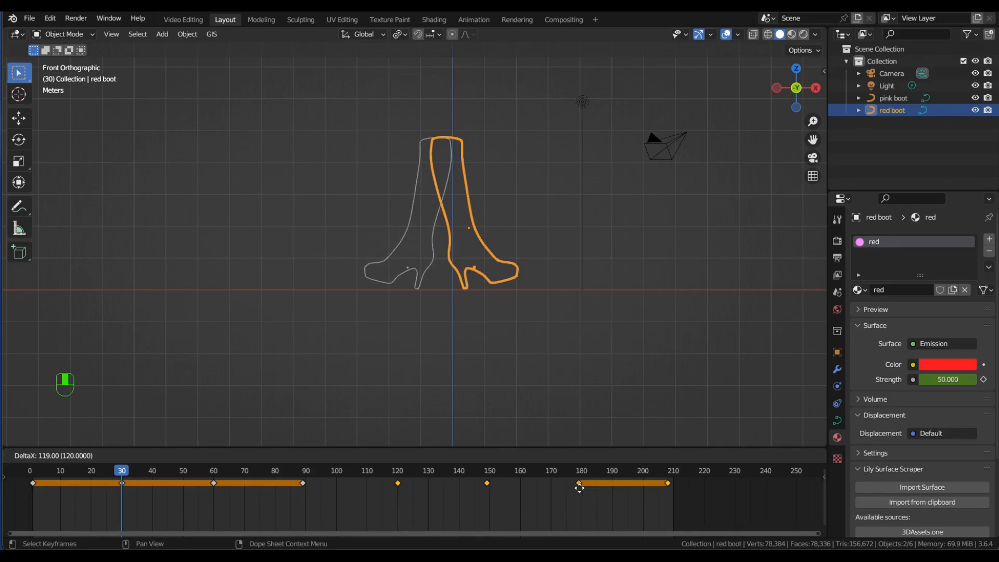
pyautogui.click(579, 488)
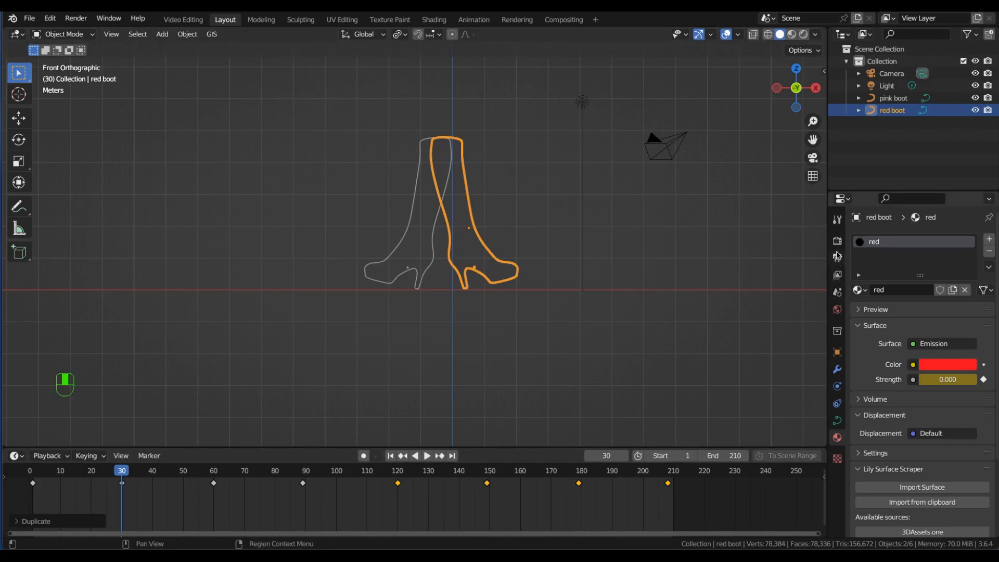
# - Switch the render engine to Eevee and enable Ambient Occlusion and Bloom
pyautogui.click(838, 240)
pyautogui.click(953, 240)
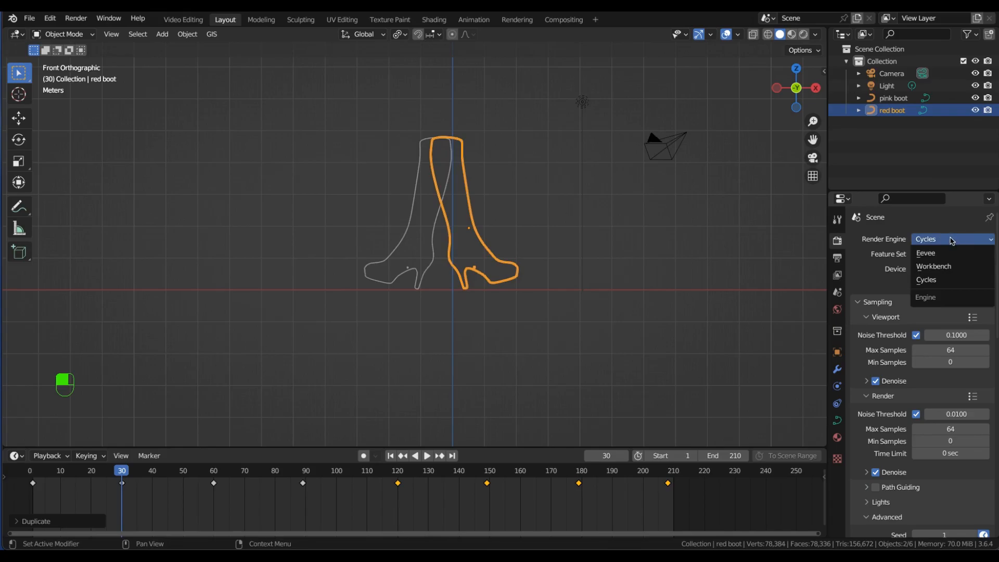
pyautogui.click(936, 254)
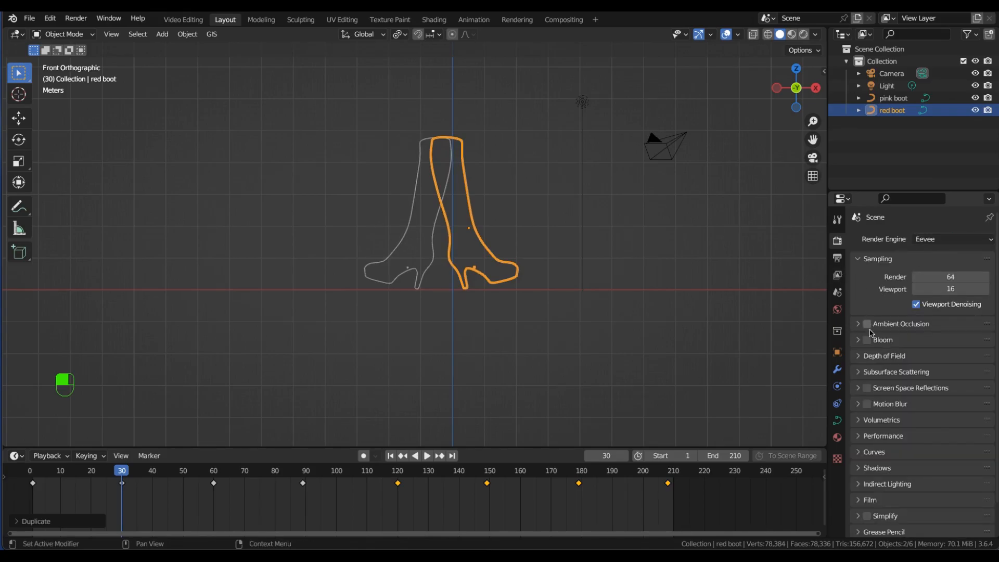
pyautogui.click(867, 324)
pyautogui.click(867, 341)
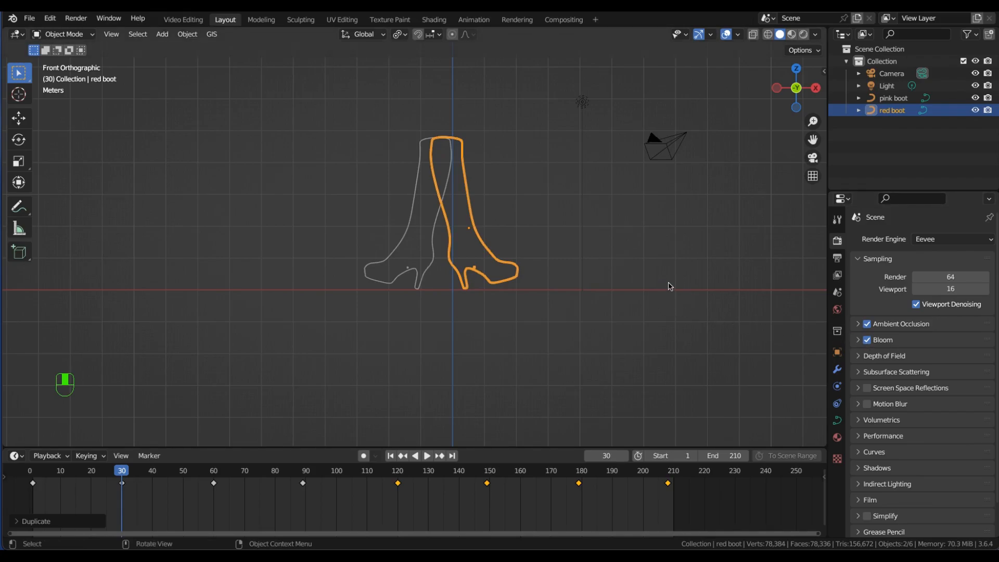
# - Display the viewport in Material Preview shading and scrub the animation from frame 30 to frame 61
pyautogui.click(791, 34)
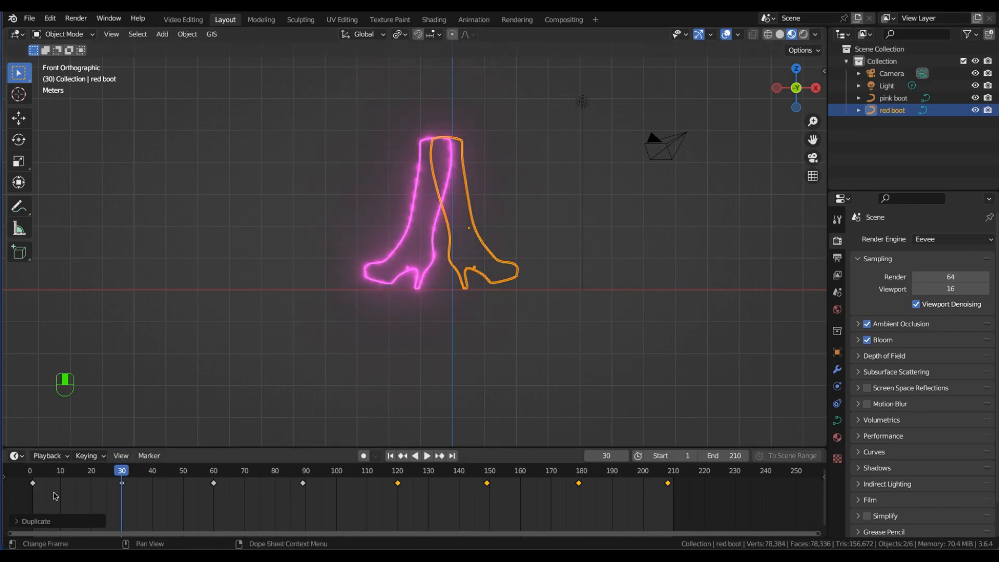
pyautogui.moveTo(124, 473); pyautogui.dragTo(218, 497)
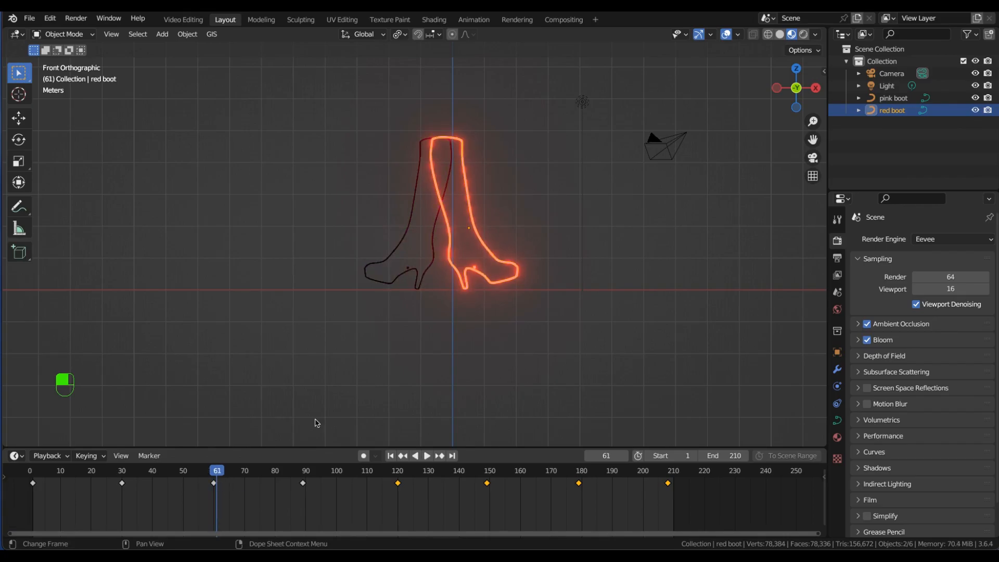
# - Enlarge the timeline area and change it to the Graph Editor
pyautogui.moveTo(180, 448); pyautogui.dragTo(31, 283)
pyautogui.click(18, 290)
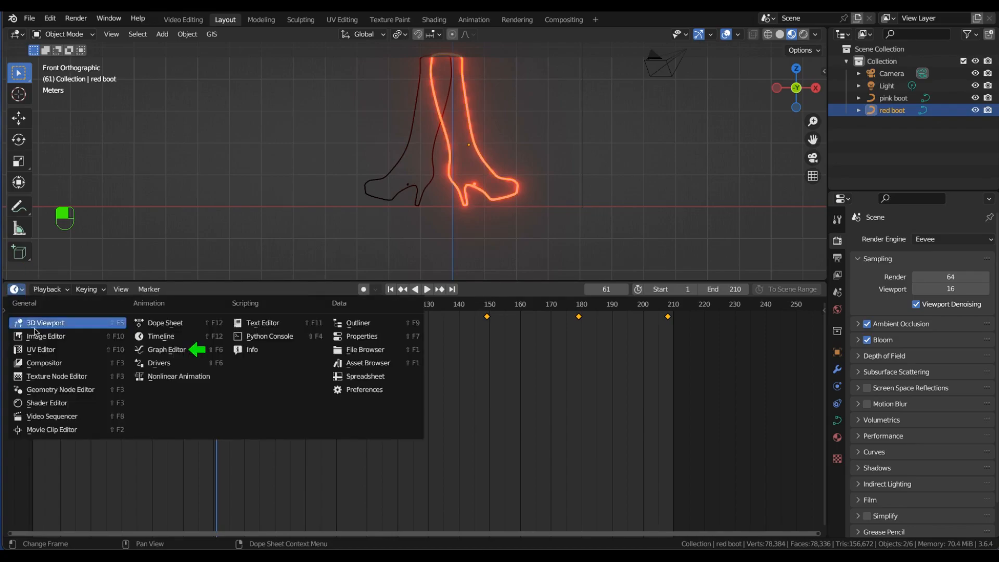
pyautogui.click(166, 349)
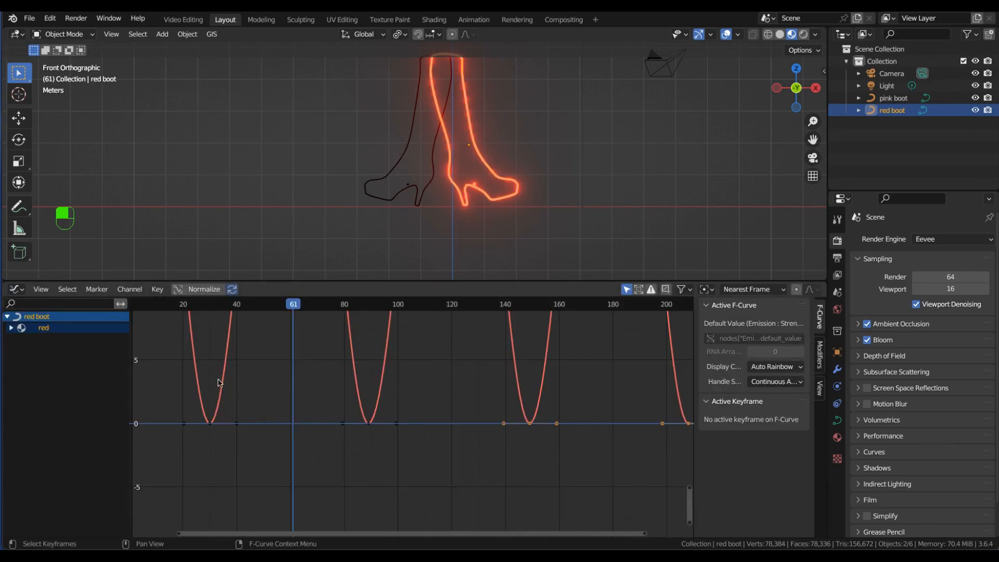
# - Raise all the lowest keyframes of the red boot's strength curve along Y to about 1.2
pyautogui.click(210, 424)
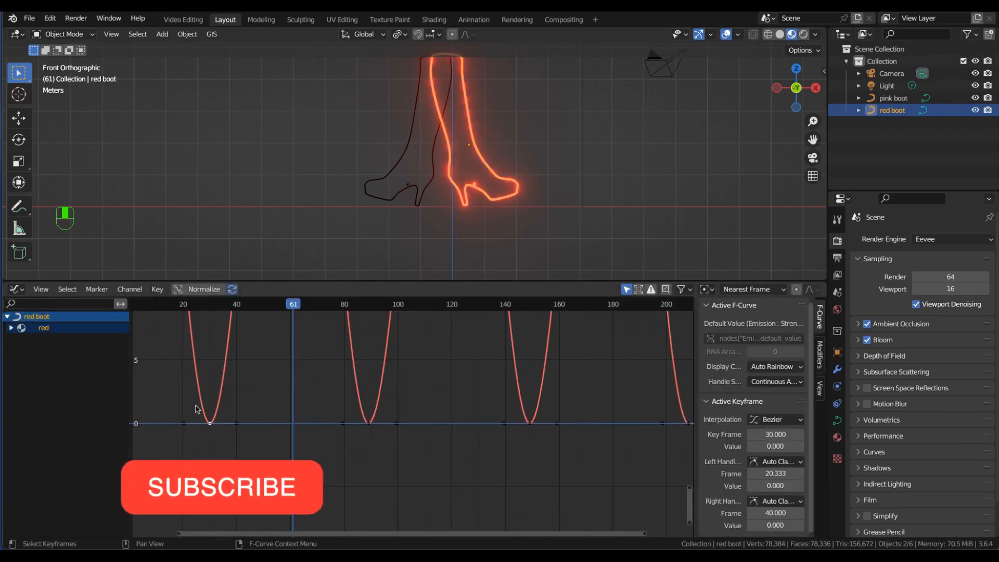
pyautogui.press('b')
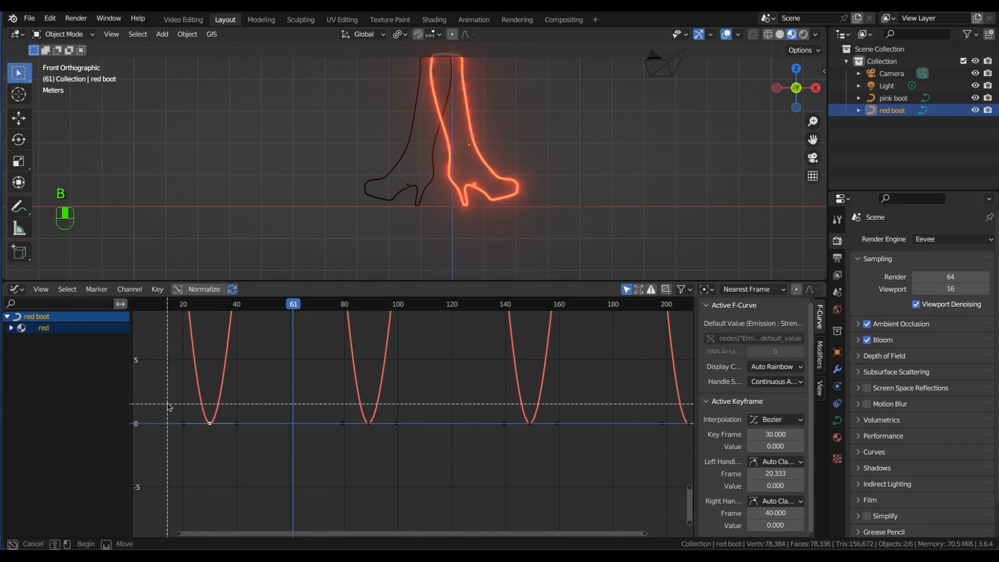
pyautogui.moveTo(167, 404); pyautogui.dragTo(693, 433)
pyautogui.press('Home')
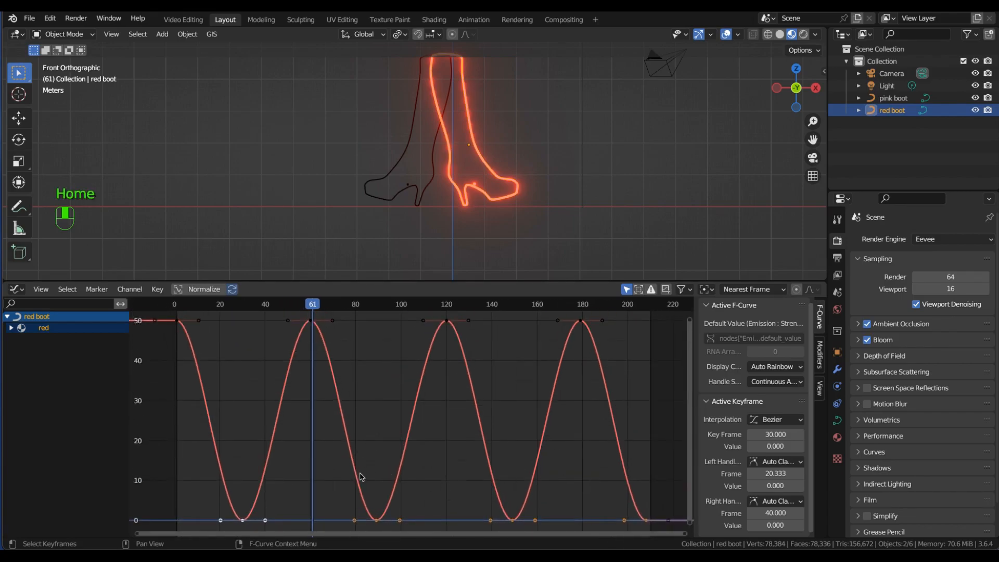
pyautogui.press('g')
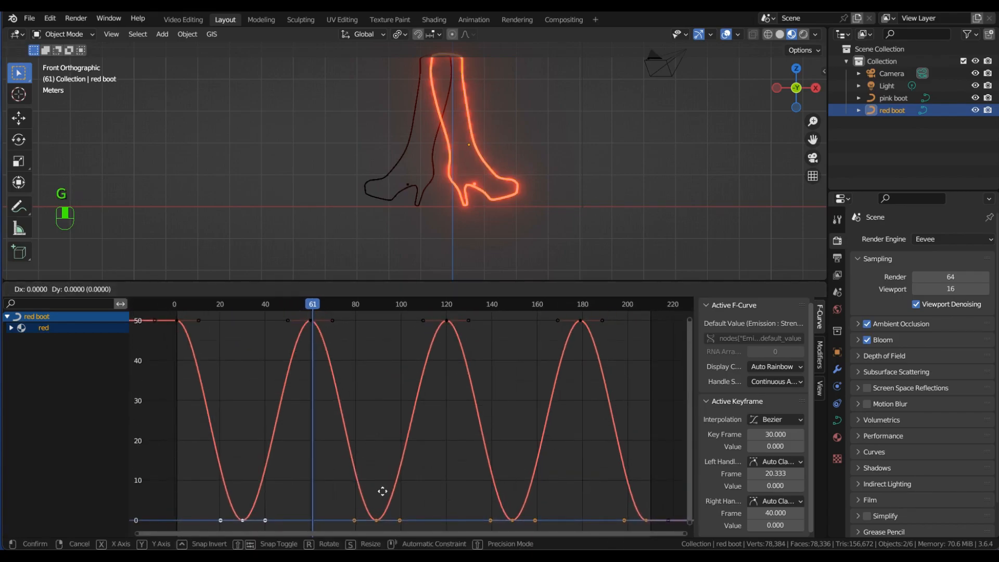
pyautogui.press('y')
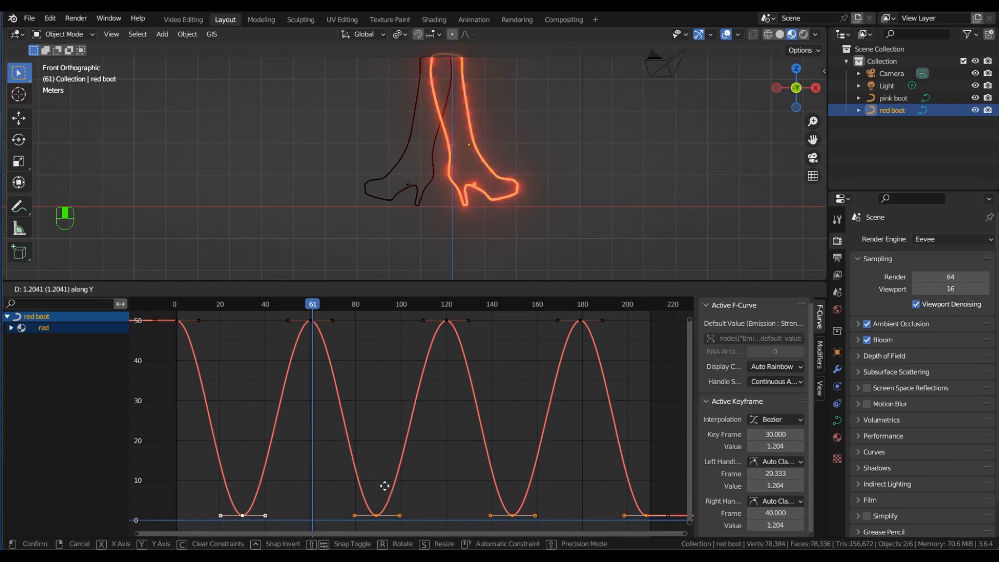
pyautogui.click(386, 487)
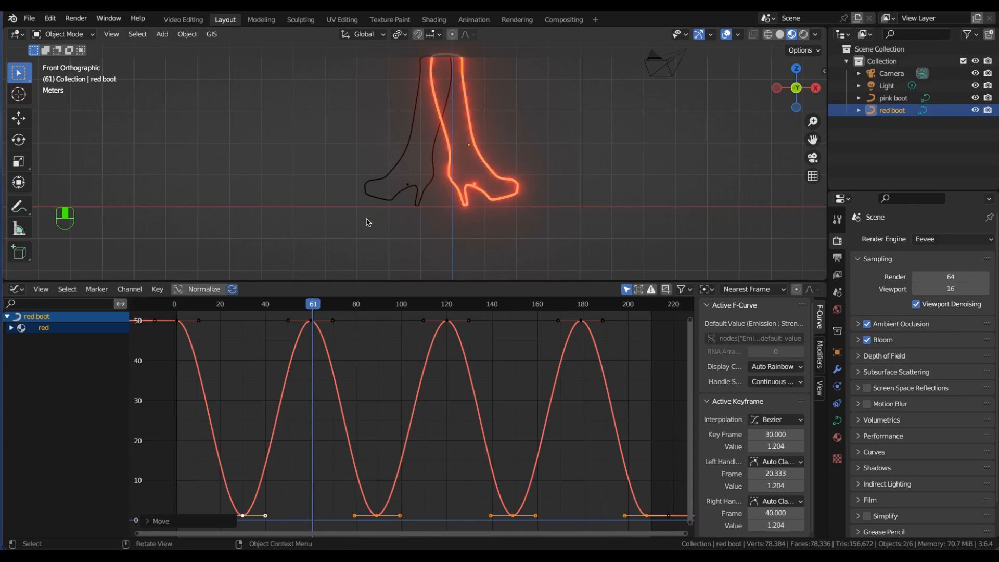
# - Raise all the lowest keyframes of the pink boot's strength curve along Y to about 0.94
pyautogui.click(394, 174)
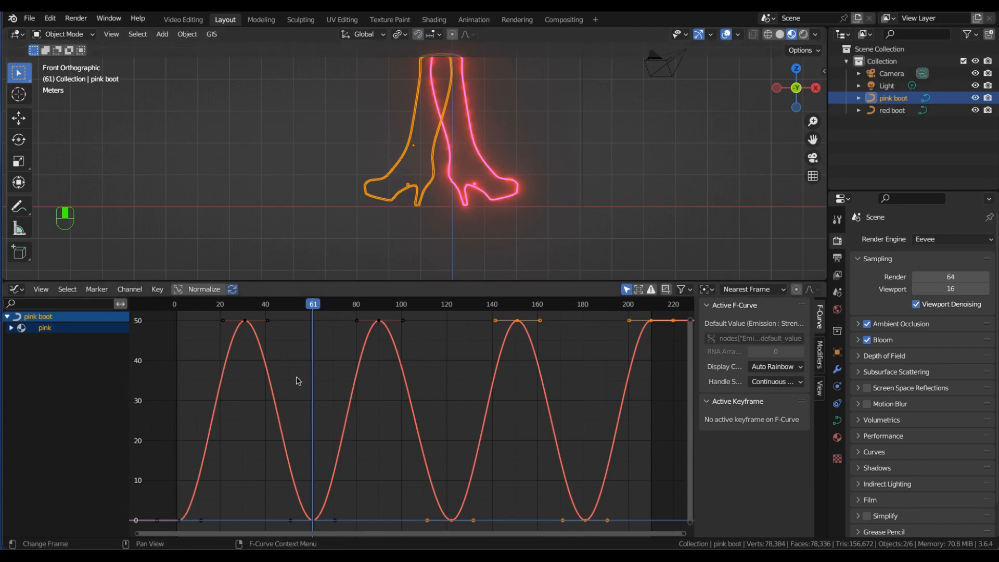
pyautogui.click(312, 520)
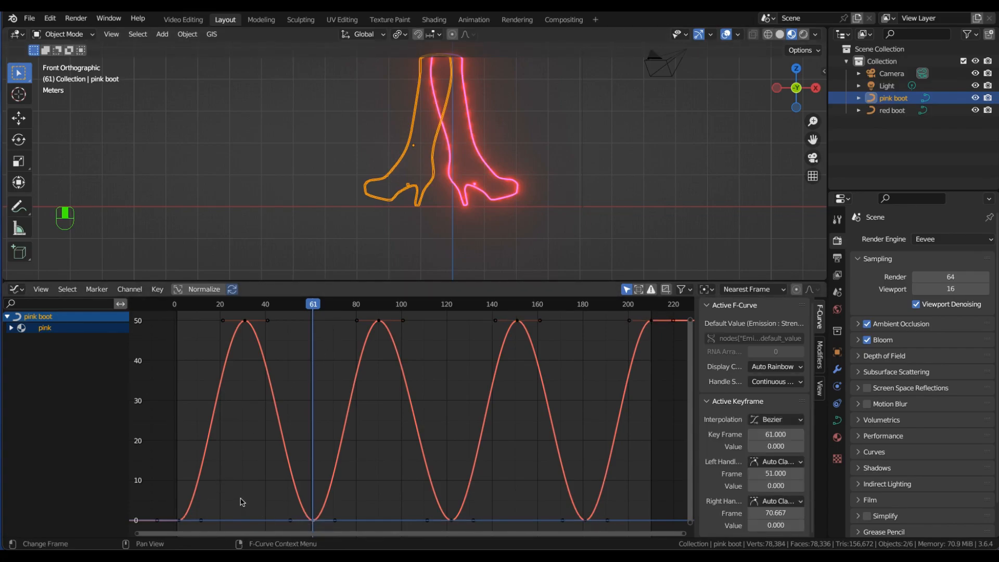
pyautogui.press('b')
pyautogui.moveTo(143, 498); pyautogui.dragTo(648, 524)
pyautogui.press('g')
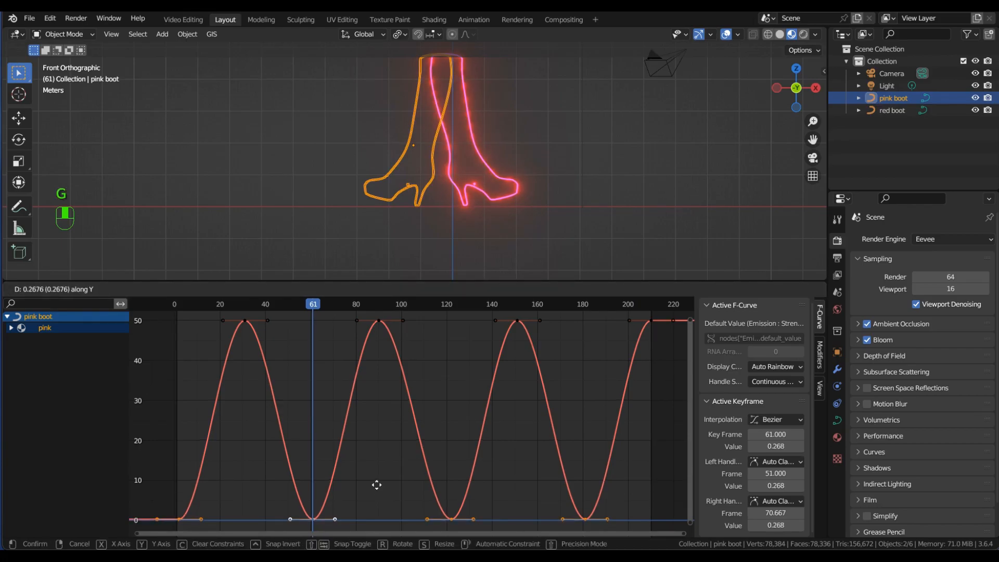
pyautogui.moveTo(377, 484)
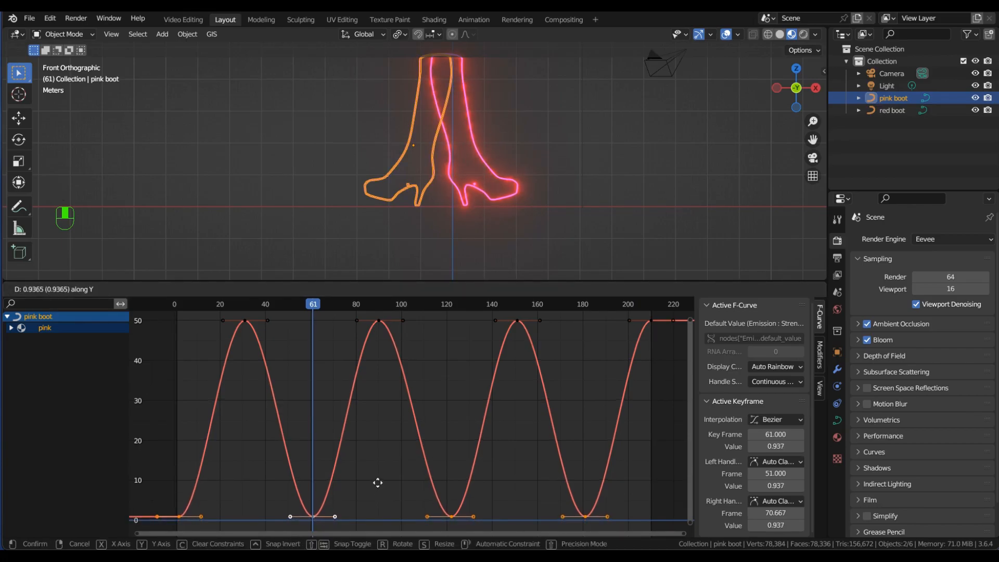
pyautogui.click(380, 483)
# - Change the Graph Editor back to the Timeline and shrink its area to enlarge the viewport
pyautogui.scroll(-1, 381, 482)
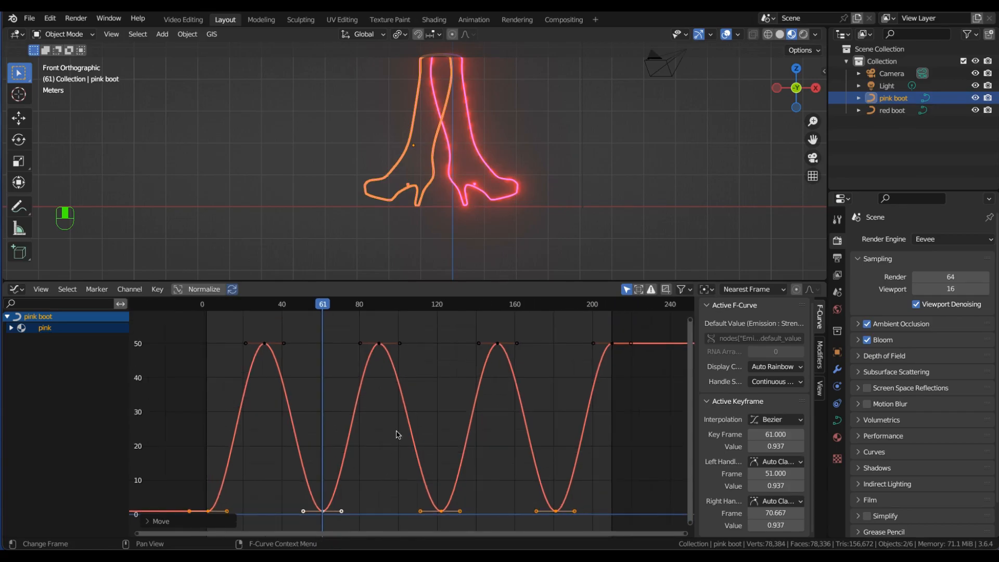
pyautogui.click(14, 289)
pyautogui.click(161, 336)
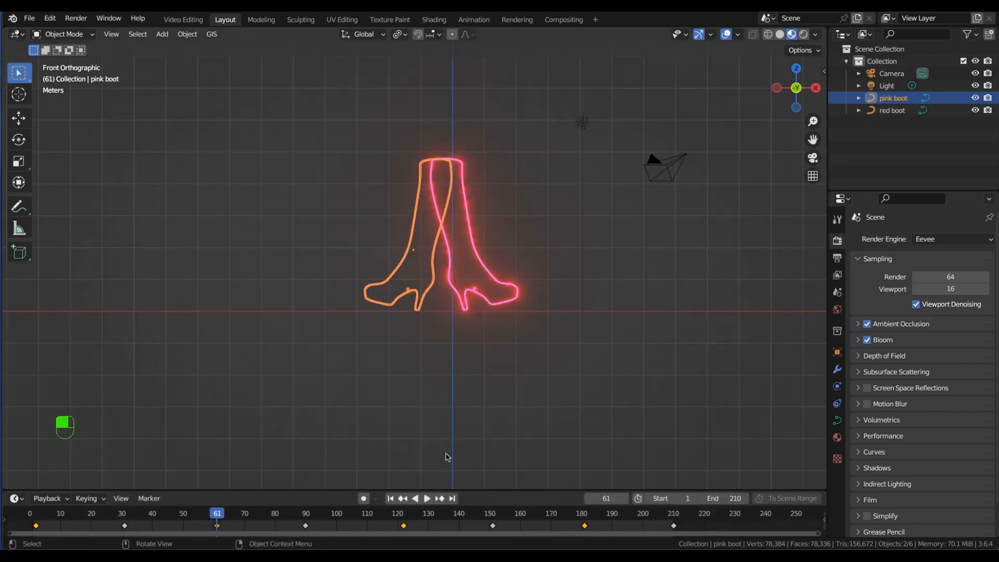
# - Hide the pink and red boots in the viewport and add a text object at the origin
pyautogui.click(976, 99)
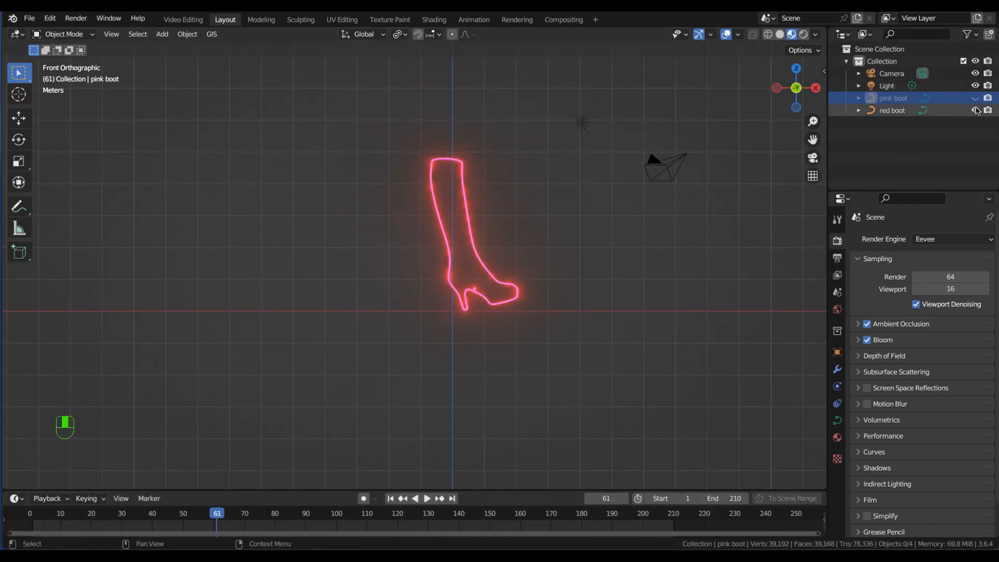
pyautogui.click(975, 110)
pyautogui.hotkey('shift', 'a')
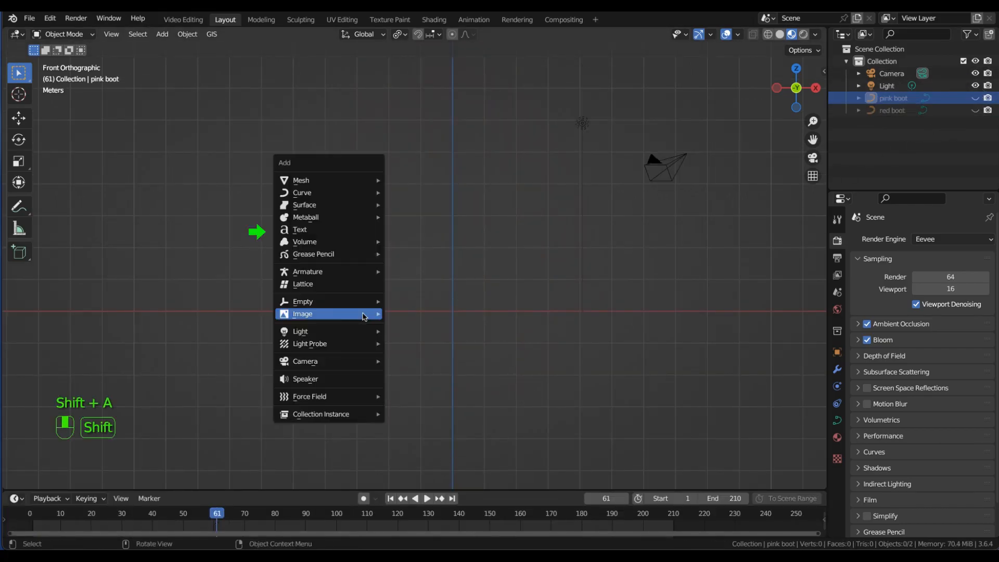
pyautogui.click(319, 229)
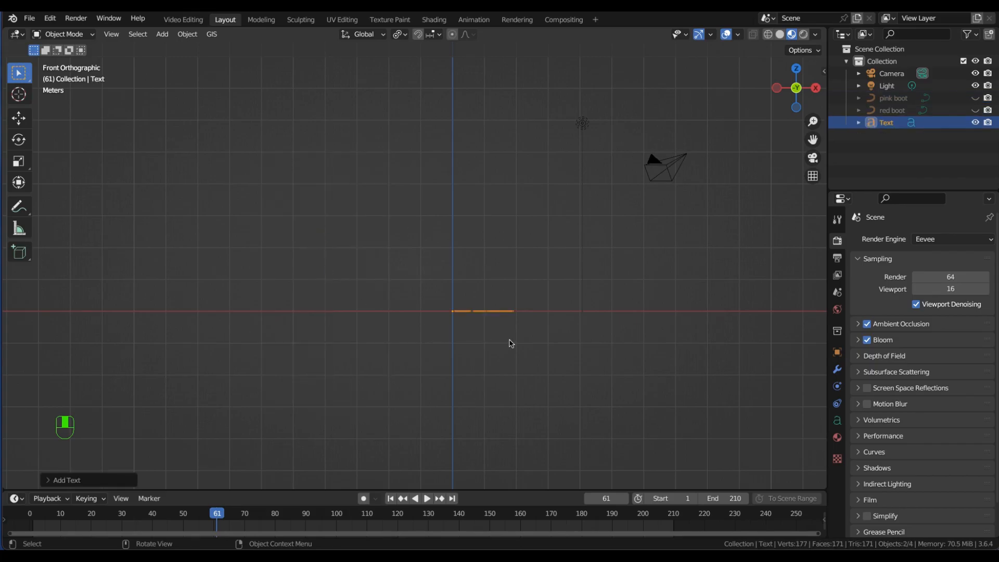
# - Rotate the text object 90° about the X axis so it stands upright in the front view
pyautogui.press('r')
pyautogui.press('x')
pyautogui.press('9')
pyautogui.press('0')
pyautogui.press('Return')
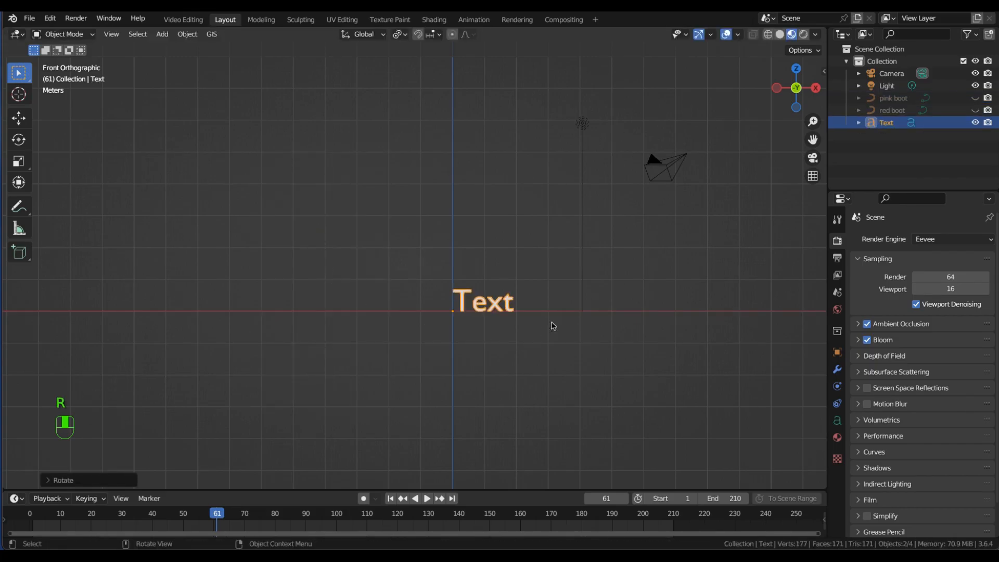
# - Enter Edit Mode on the text object and replace its default wording with BOOTS
pyautogui.press('Tab')
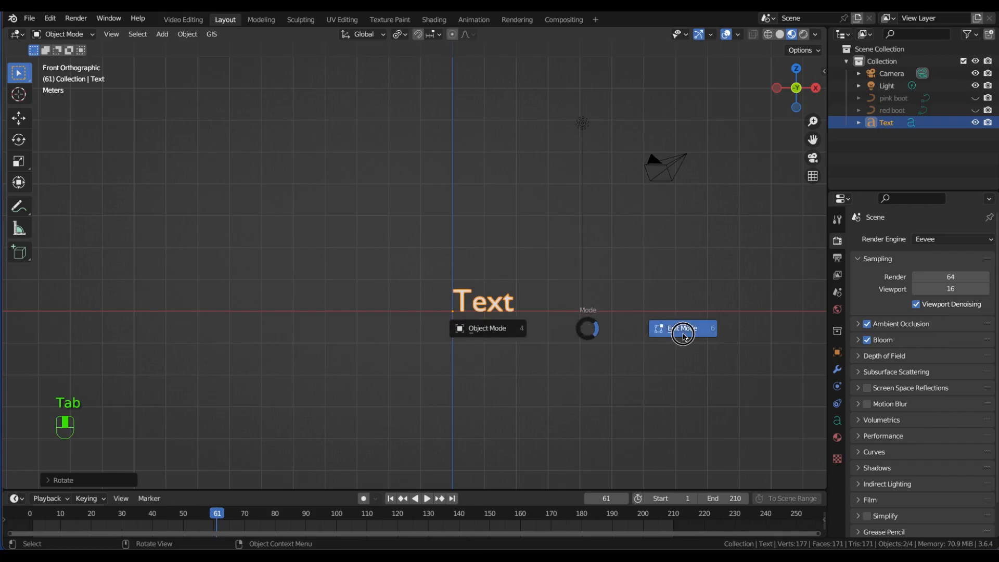
pyautogui.click(679, 332)
pyautogui.press('BackSpace')
pyautogui.press('BackSpace')
pyautogui.press('BackSpace')
pyautogui.press('BackSpace')
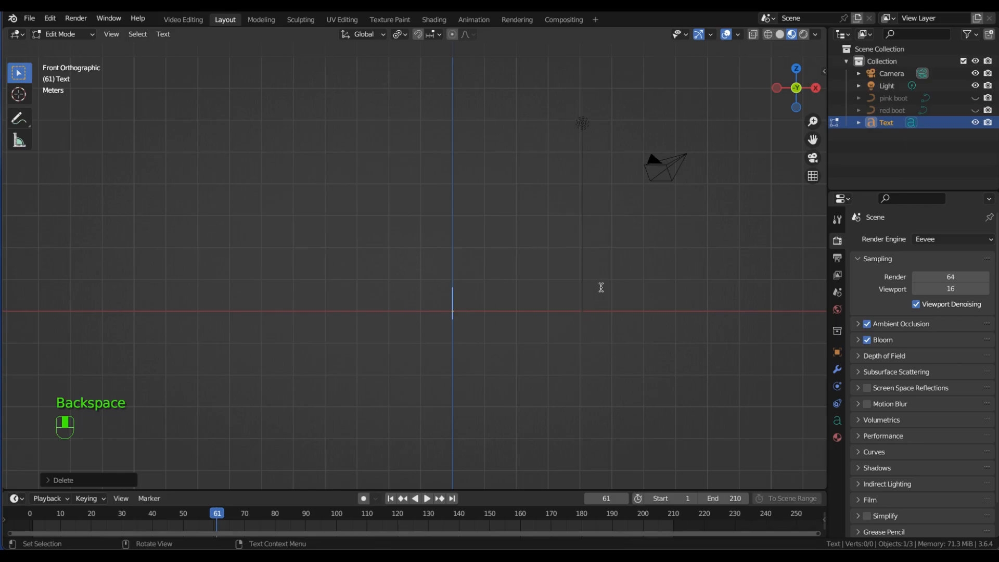
pyautogui.write('BOOTS')
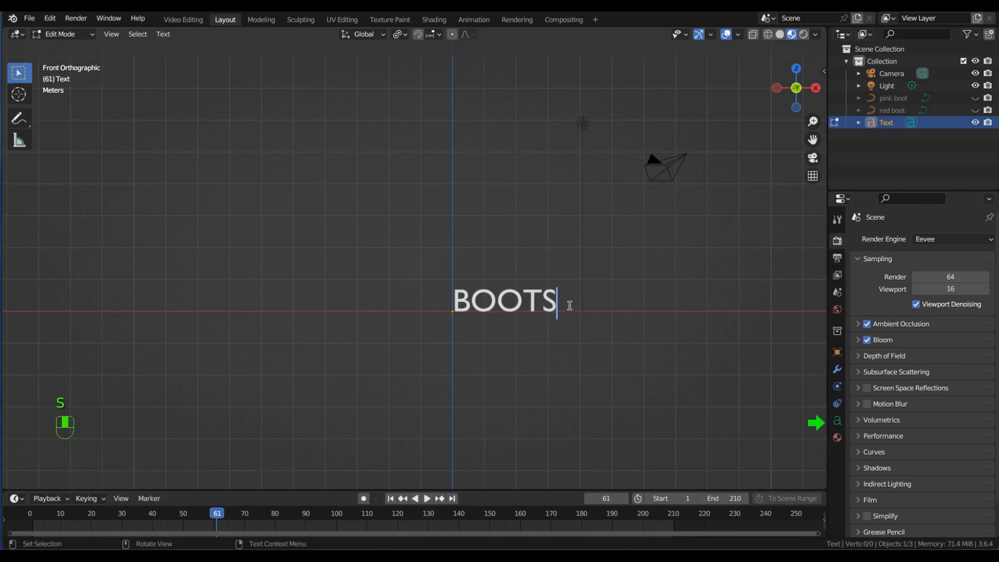
# - Give the text a round bevel with 0.01 m depth and load Lane Humouresque Regular as its regular font
pyautogui.click(838, 421)
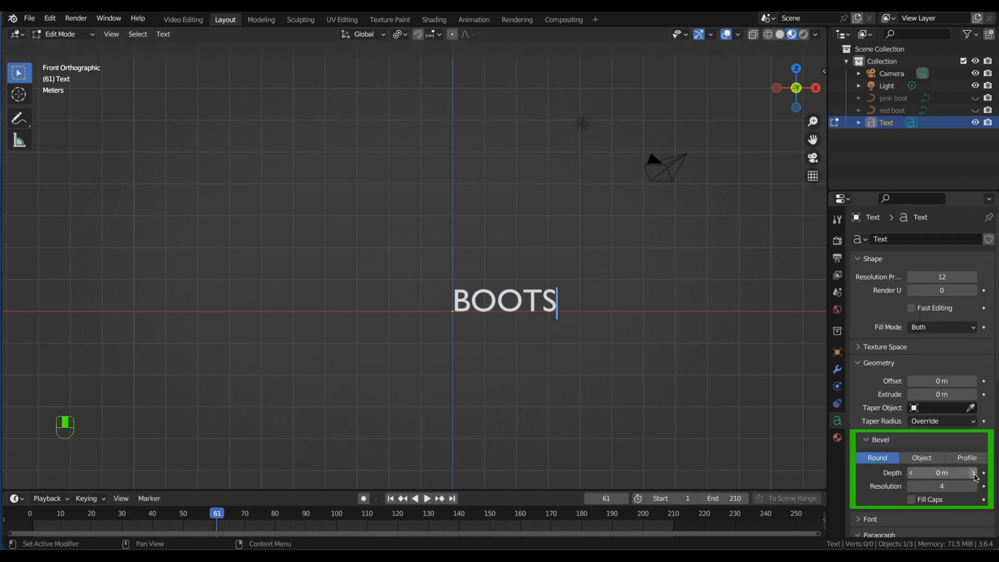
pyautogui.moveTo(974, 475); pyautogui.dragTo(958, 475)
pyautogui.click(861, 520)
pyautogui.scroll(-6, 885, 468)
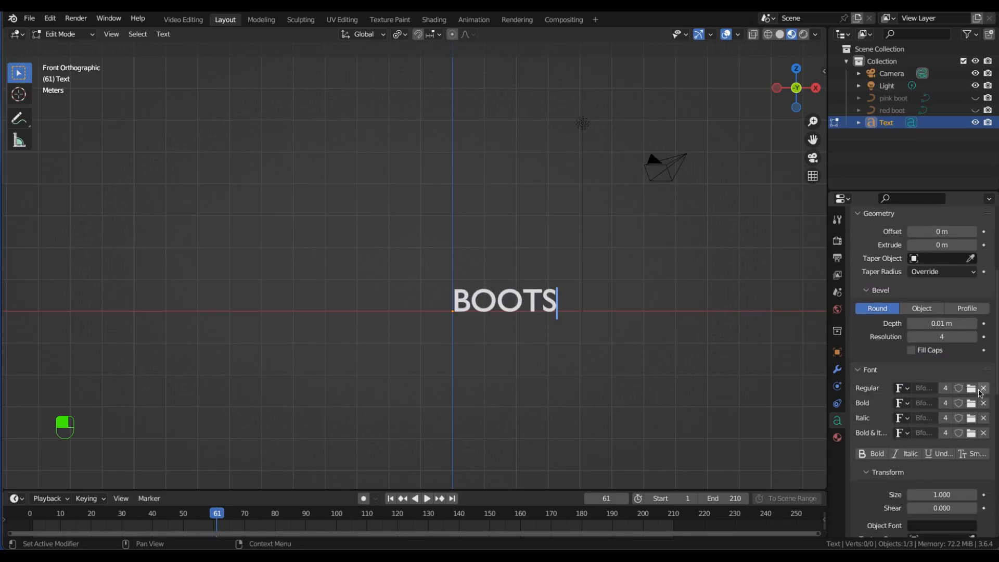
pyautogui.click(971, 389)
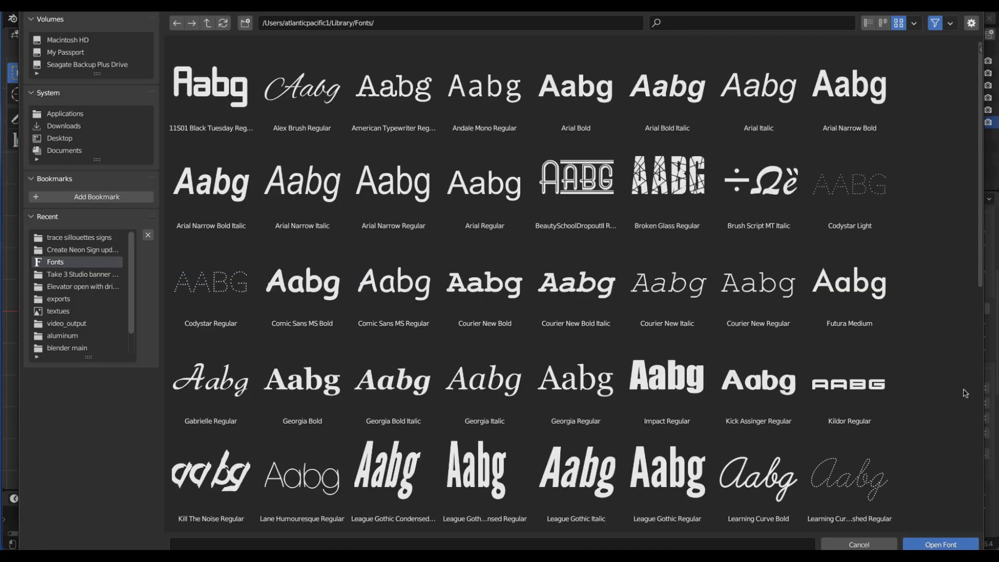
pyautogui.click(309, 487)
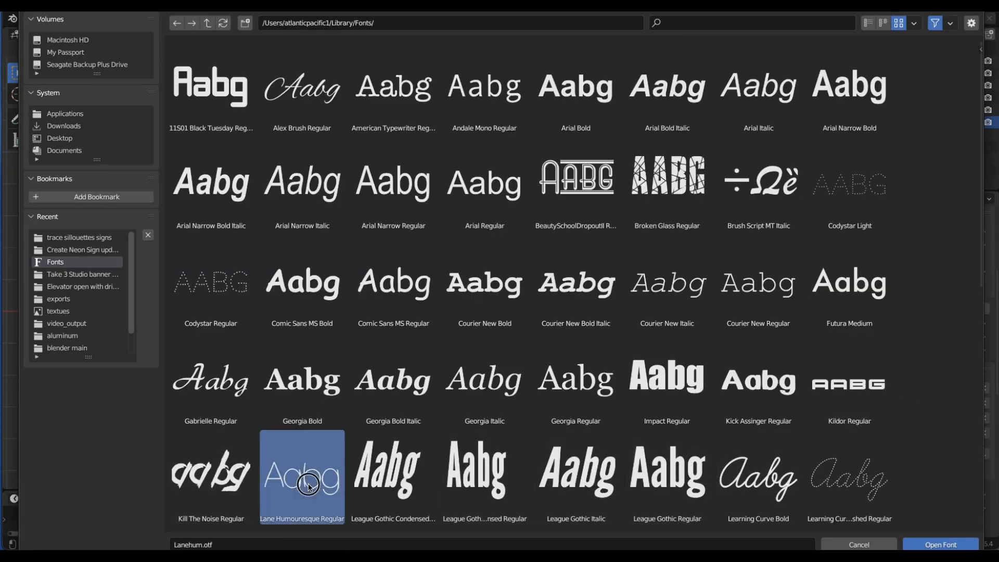
pyautogui.click(955, 544)
# - Set the text's character spacing to 1.200 and its horizontal alignment to Center
pyautogui.scroll(-12, 935, 456)
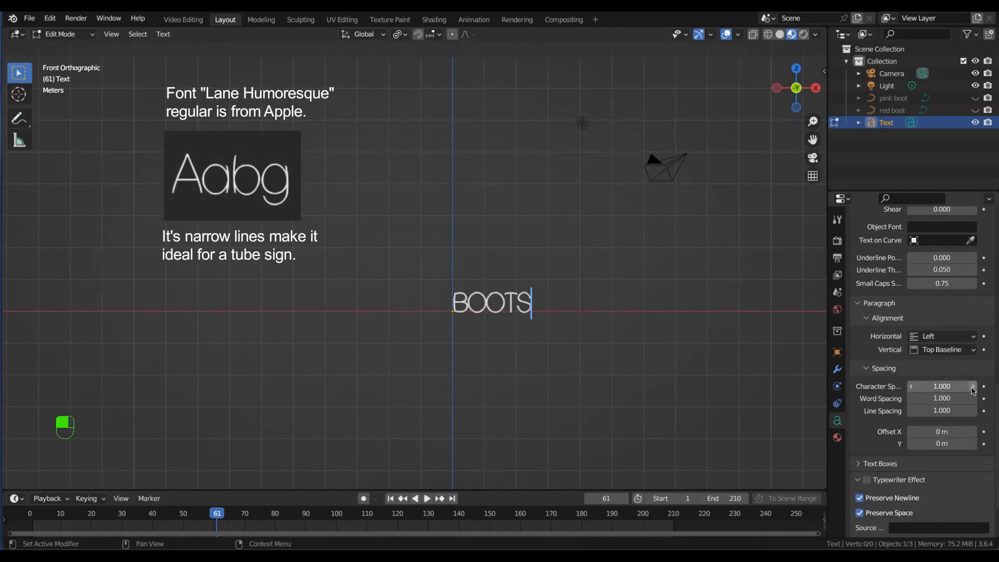
pyautogui.click(973, 387)
pyautogui.click(973, 387)
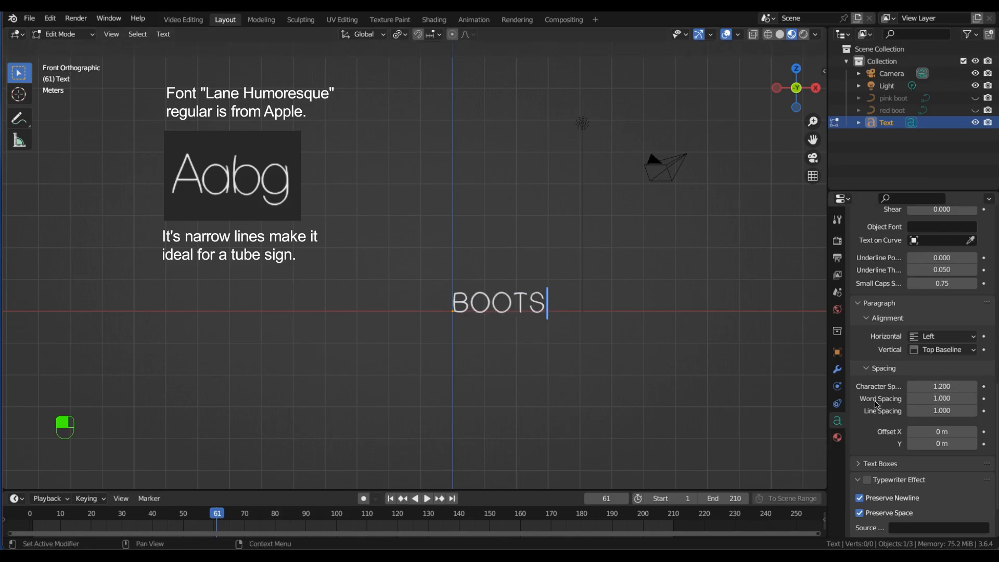
pyautogui.click(944, 339)
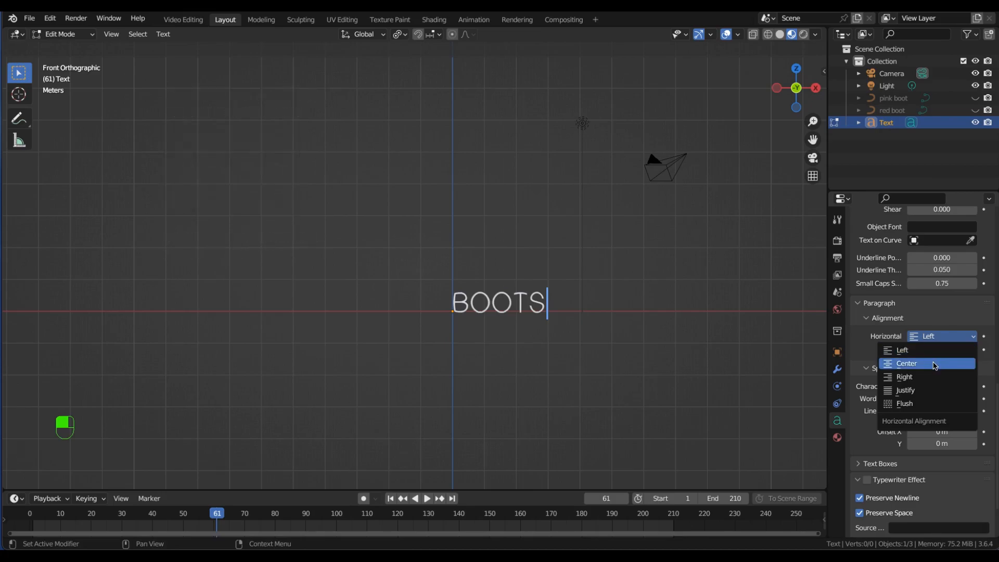
pyautogui.click(934, 364)
# - Create a new material named TEXT on the lettering and change its surface shader to Emission
pyautogui.click(838, 438)
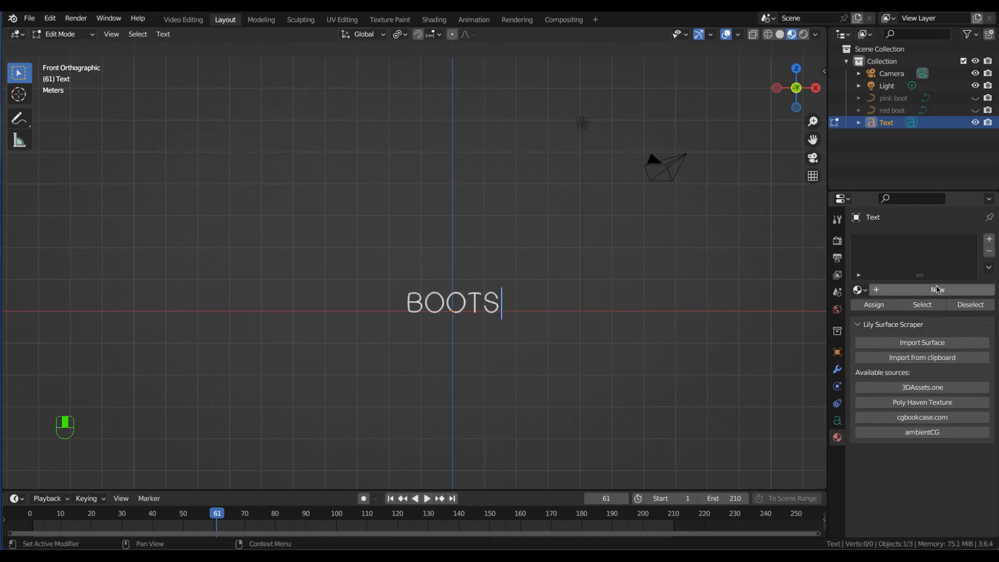
pyautogui.doubleClick(881, 243)
pyautogui.write('TEXT')
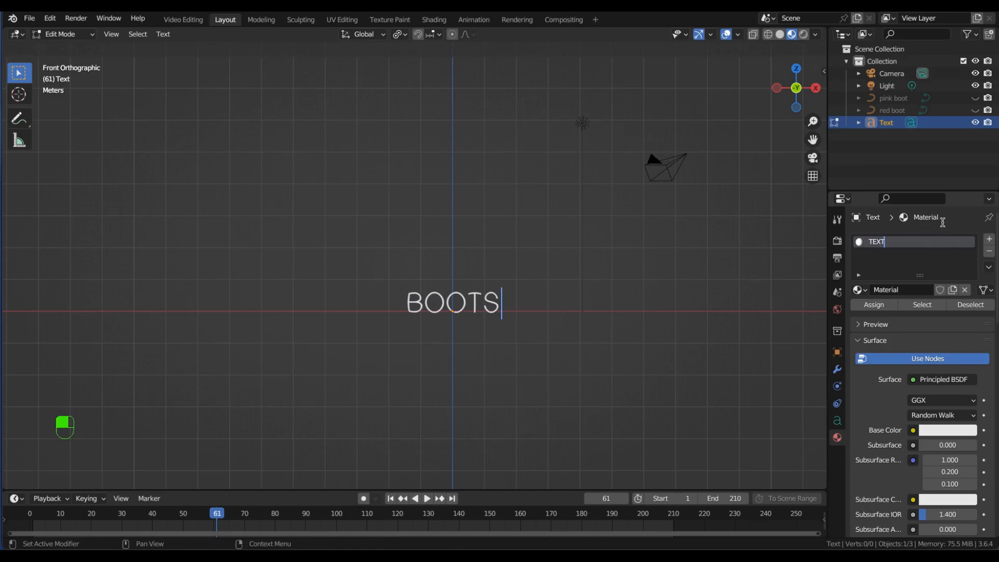
pyautogui.press('Return')
pyautogui.click(943, 380)
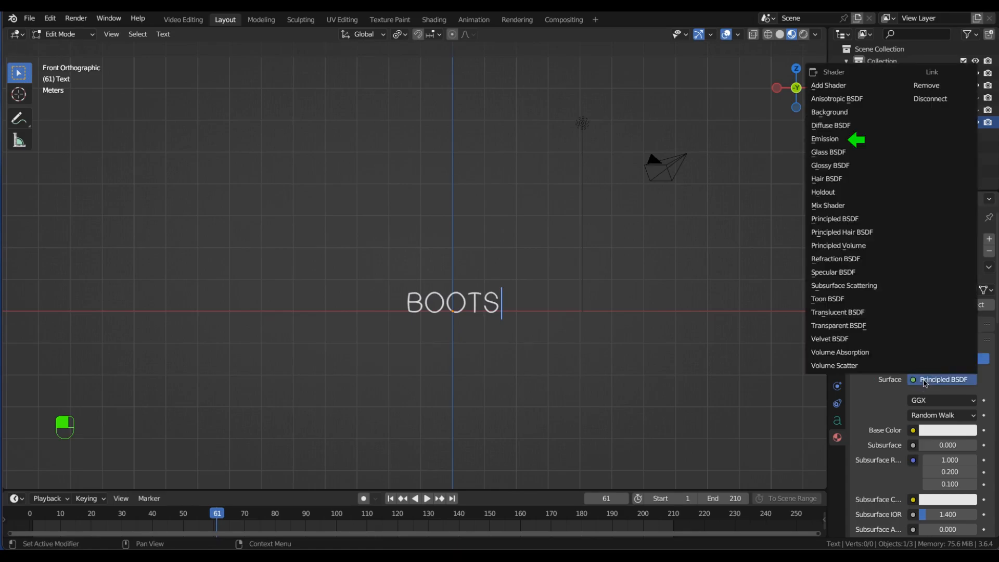
pyautogui.click(838, 144)
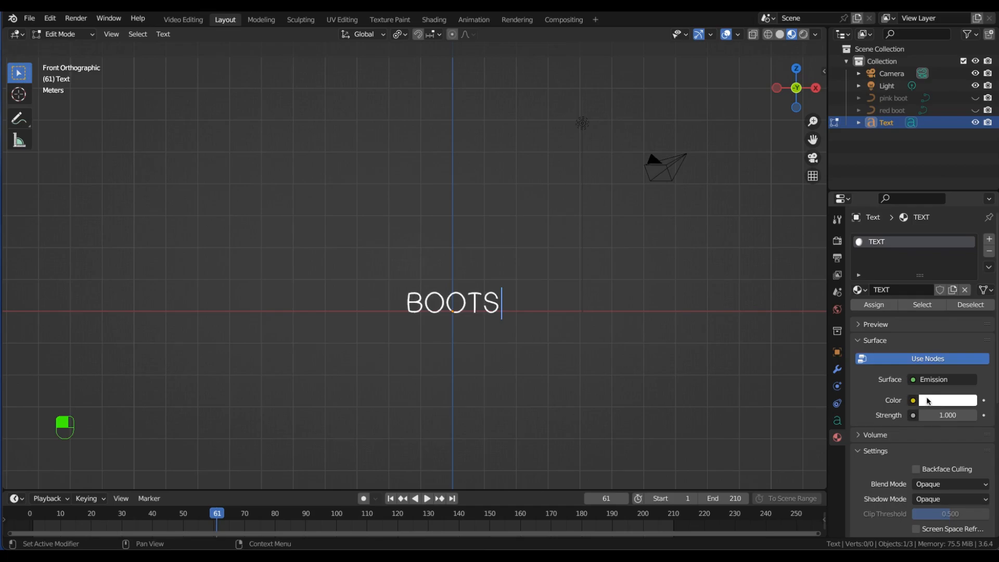
# - Set the TEXT material's emission color to orange (hue 0.052, saturation 0.997) and its strength to 40
pyautogui.click(933, 401)
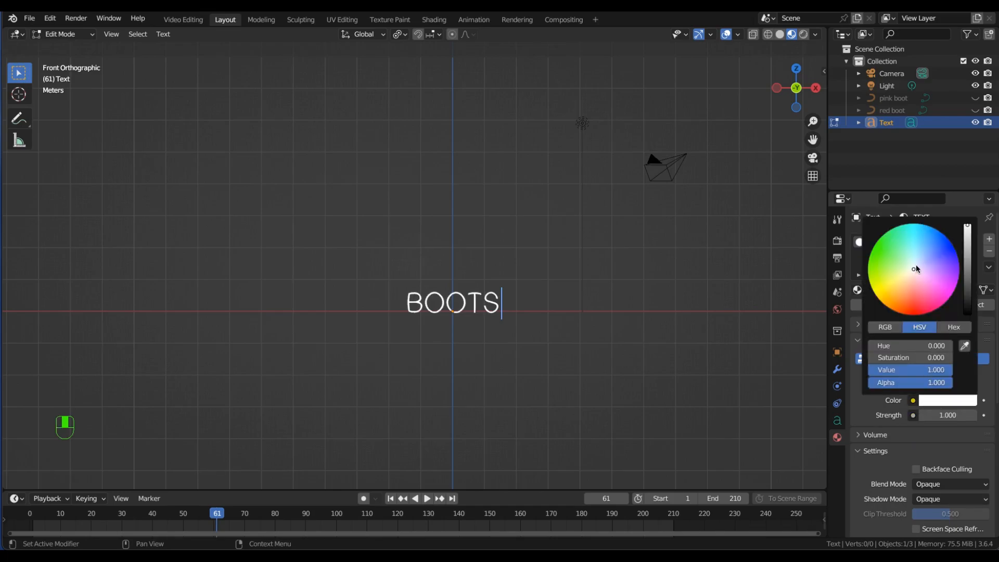
pyautogui.moveTo(912, 271); pyautogui.dragTo(888, 306)
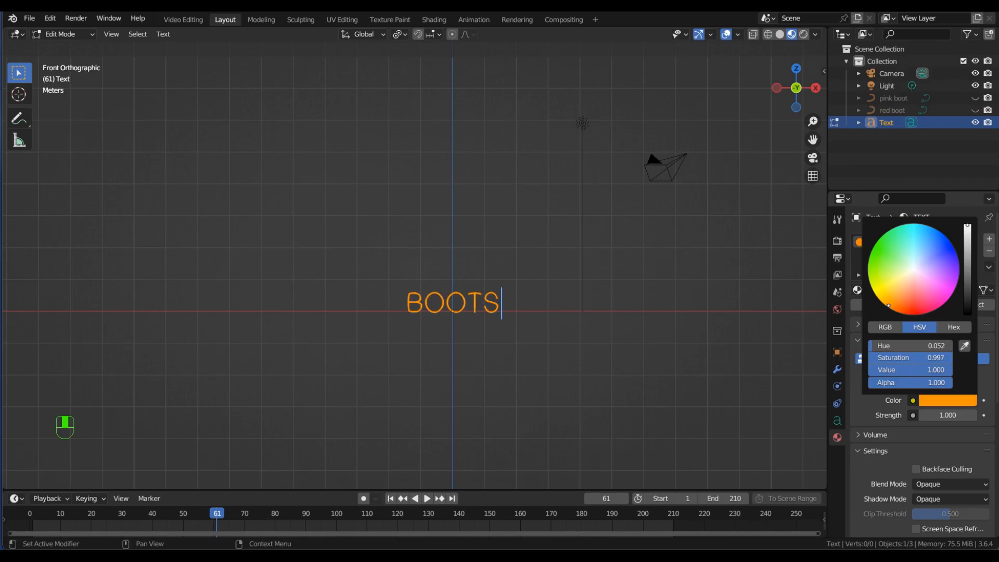
pyautogui.click(955, 415)
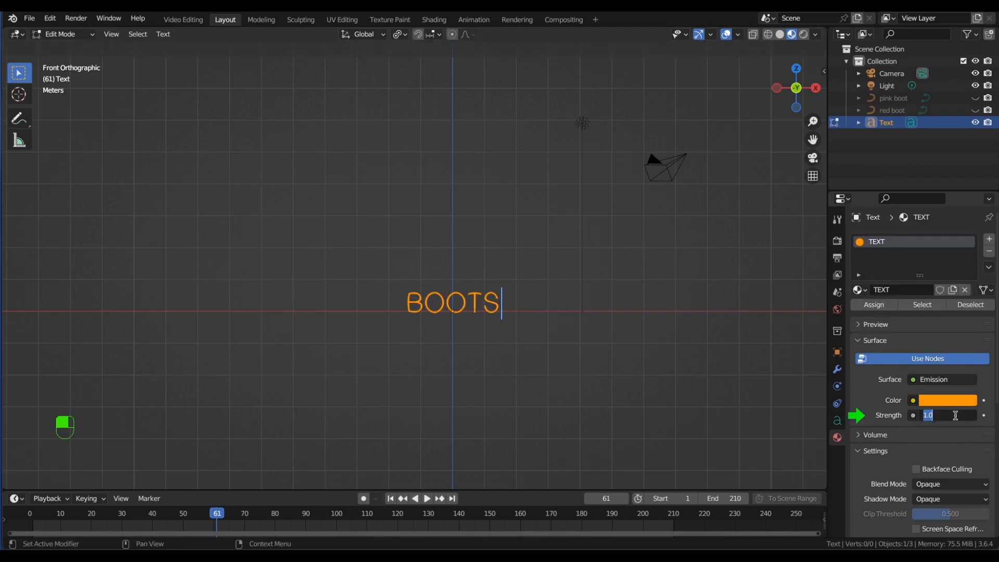
pyautogui.write('40')
pyautogui.press('Return')
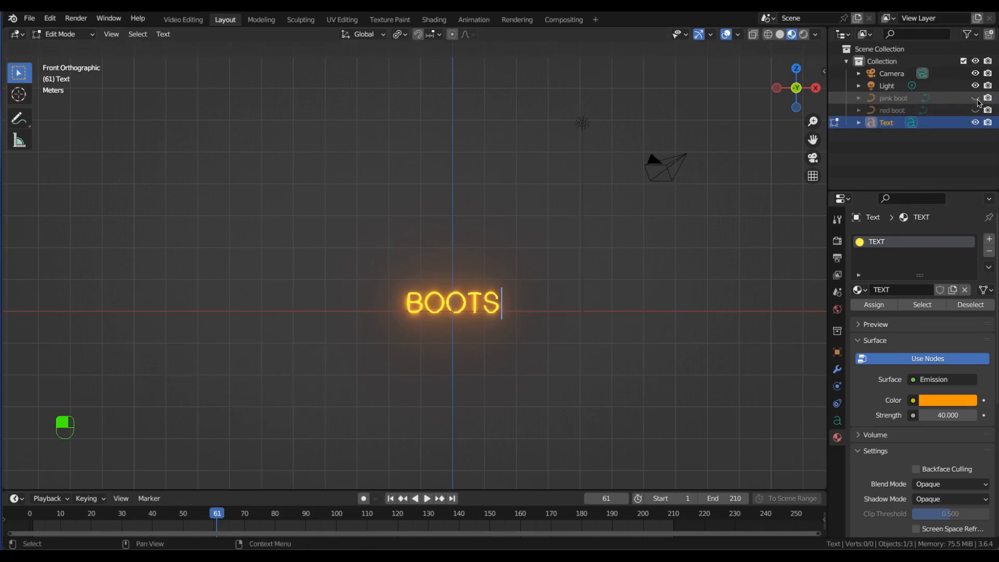
# - Unhide the pink and red boots and move the BOOTS text up about 5.46 m along Z, above the boots
pyautogui.click(975, 110)
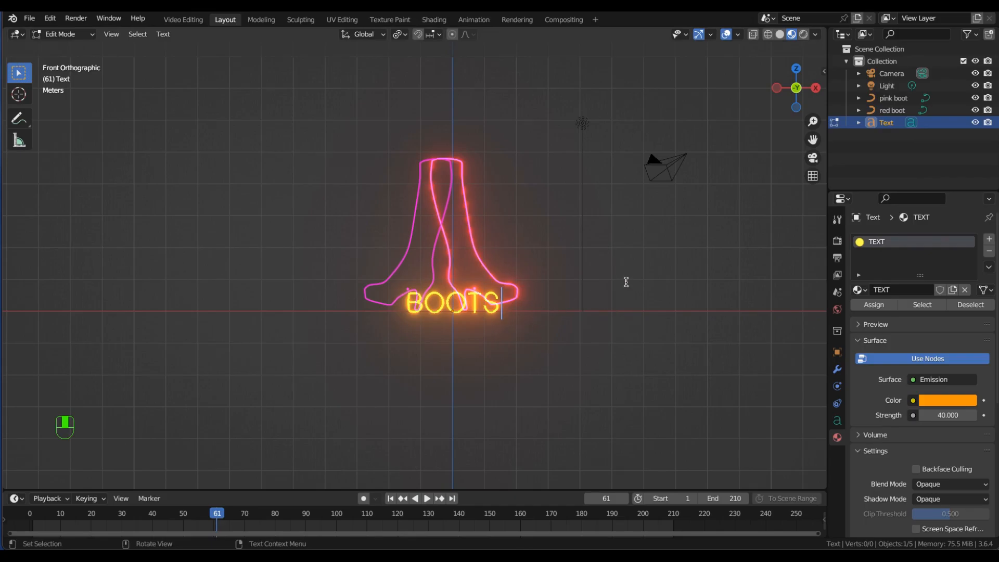
pyautogui.press('Tab')
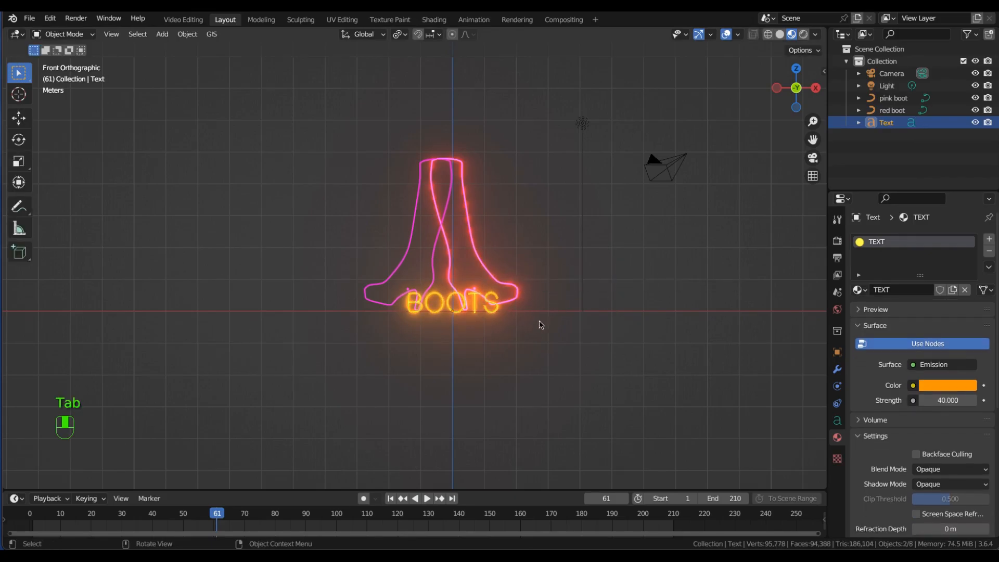
pyautogui.press('g')
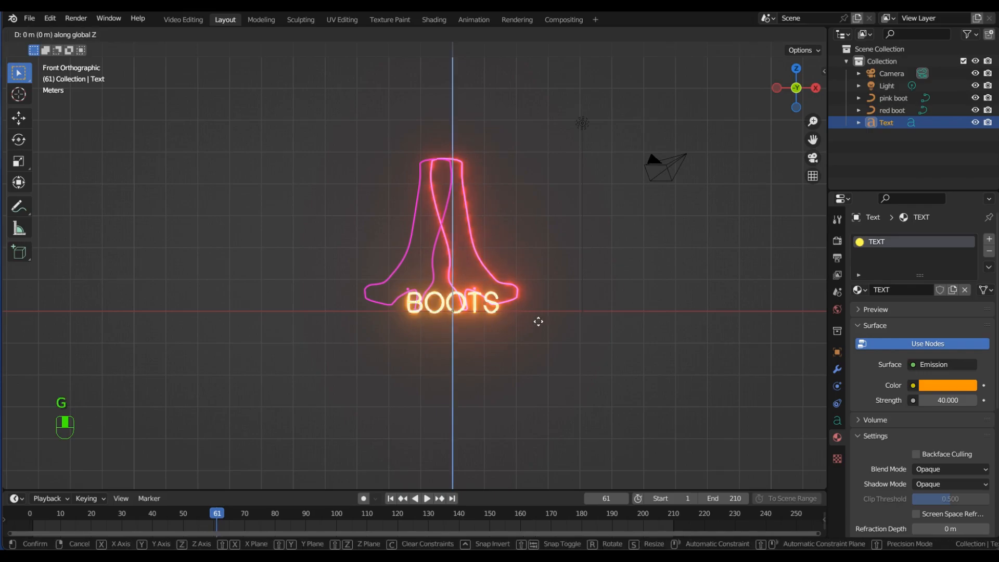
pyautogui.press('z')
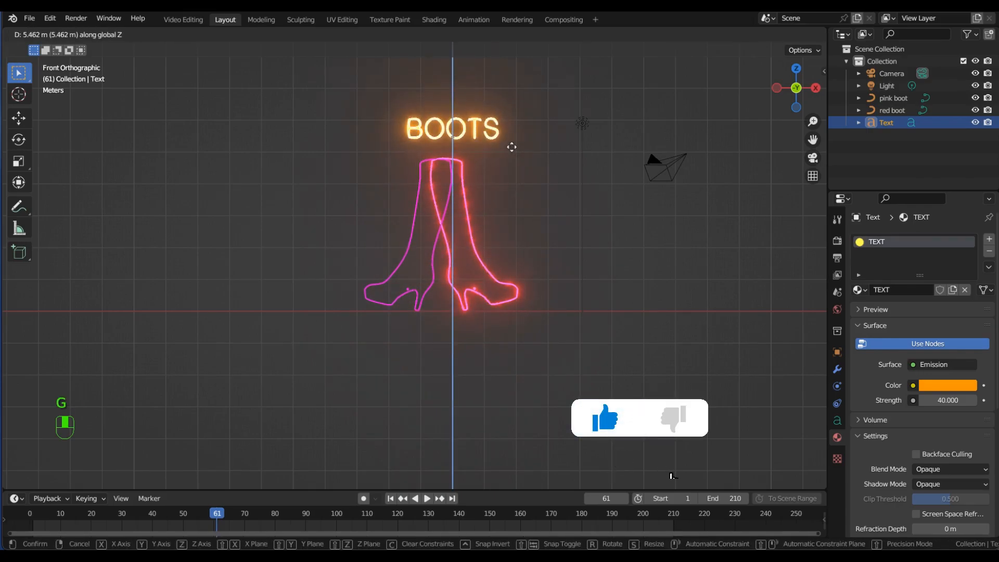
pyautogui.click(511, 148)
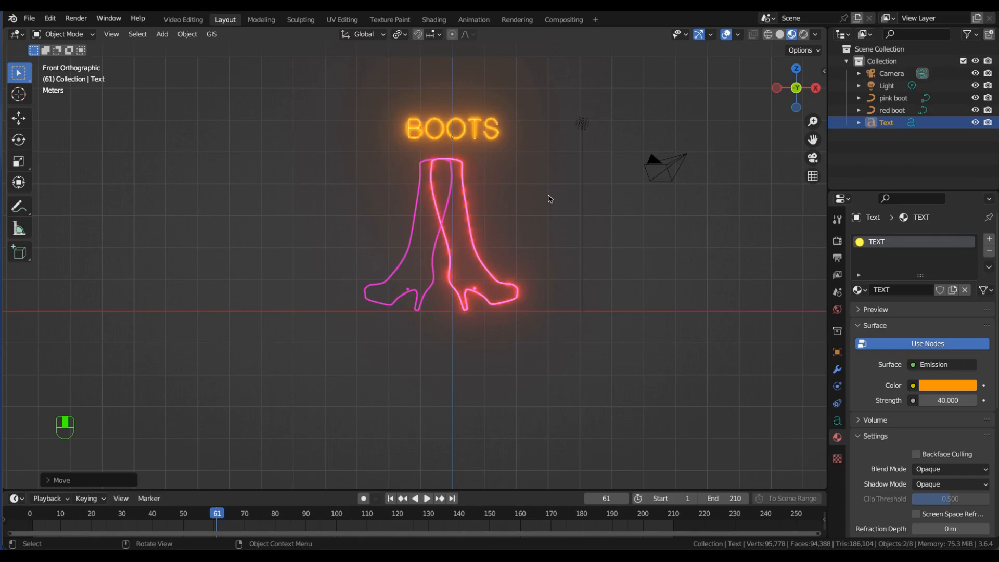
# - Play the animation in the viewport to preview the boots together with the lettering
pyautogui.press('space')
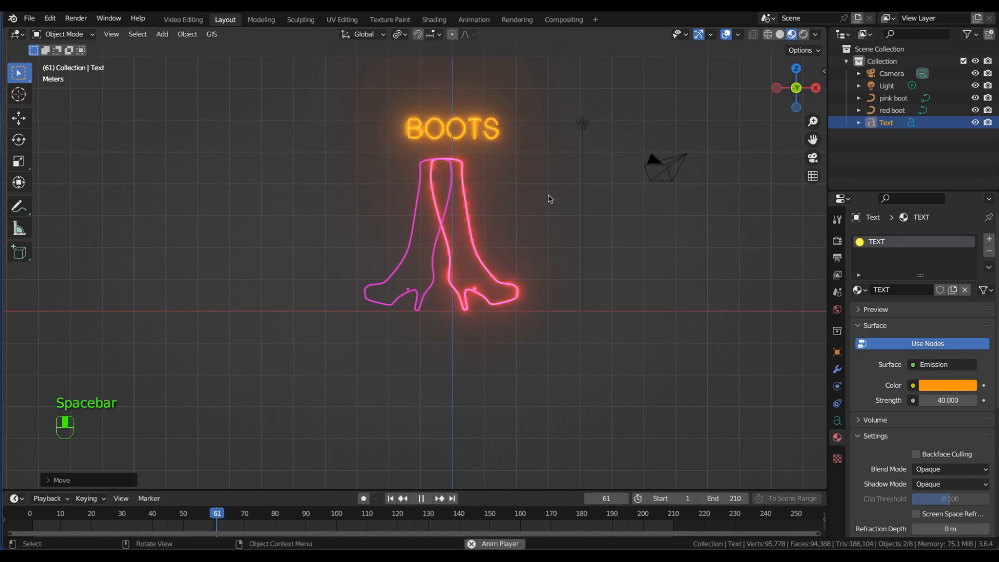